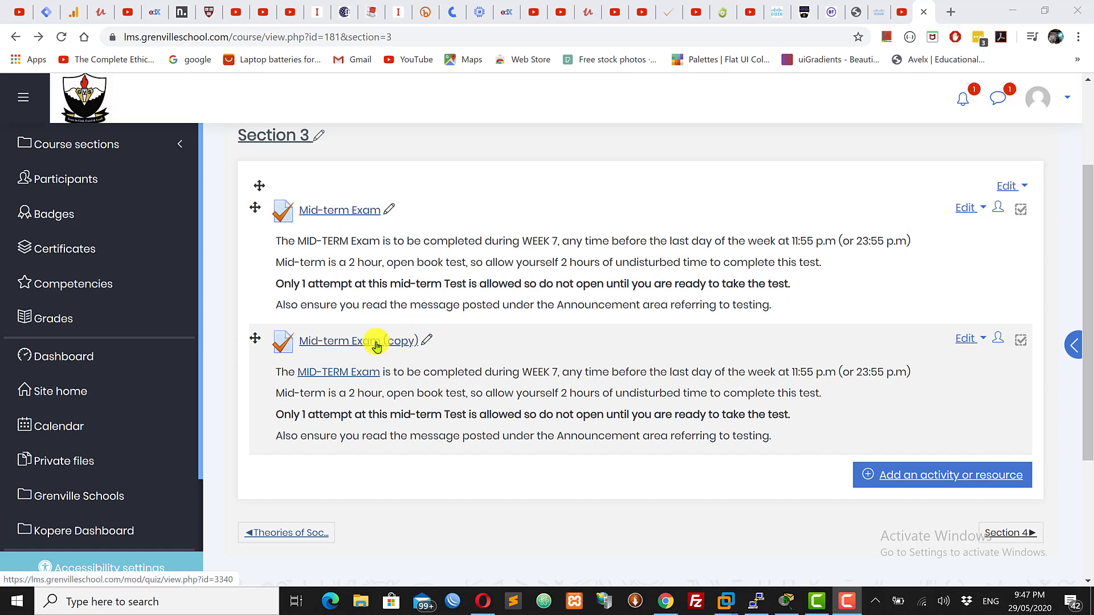
Open the Mid-term Exam (copy) quiz page and return to the course section
{"action": "left_click", "coordinate": [340, 346]}
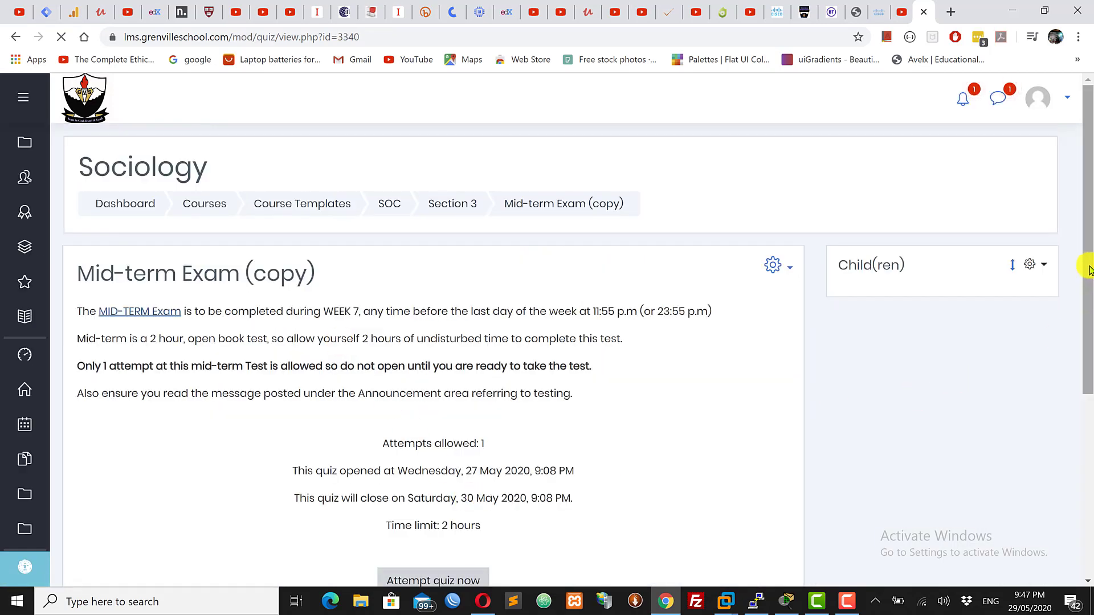
{"action": "mouse_move", "coordinate": [1090, 266]}
{"action": "left_mouse_down"}
{"action": "mouse_move", "coordinate": [1090, 349]}
{"action": "mouse_move", "coordinate": [1093, 249]}
{"action": "left_mouse_up"}
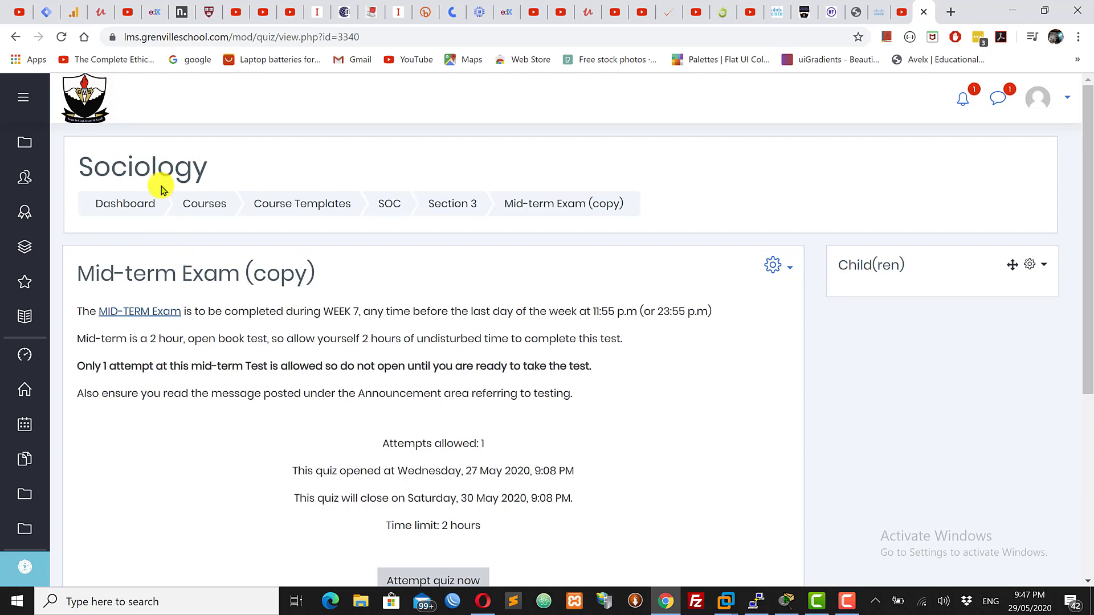
{"action": "left_click", "coordinate": [15, 41]}
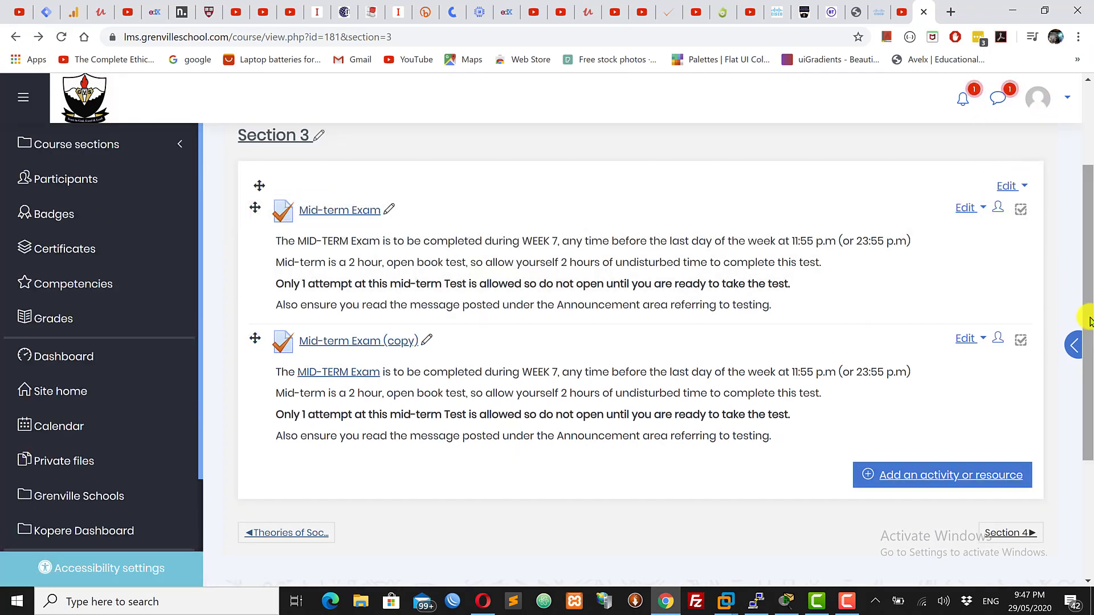
{"action": "scroll", "coordinate": [1088, 265], "scroll_direction": "up", "scroll_amount": 2}
{"action": "scroll", "coordinate": [1088, 264], "scroll_direction": "up", "scroll_amount": 2}
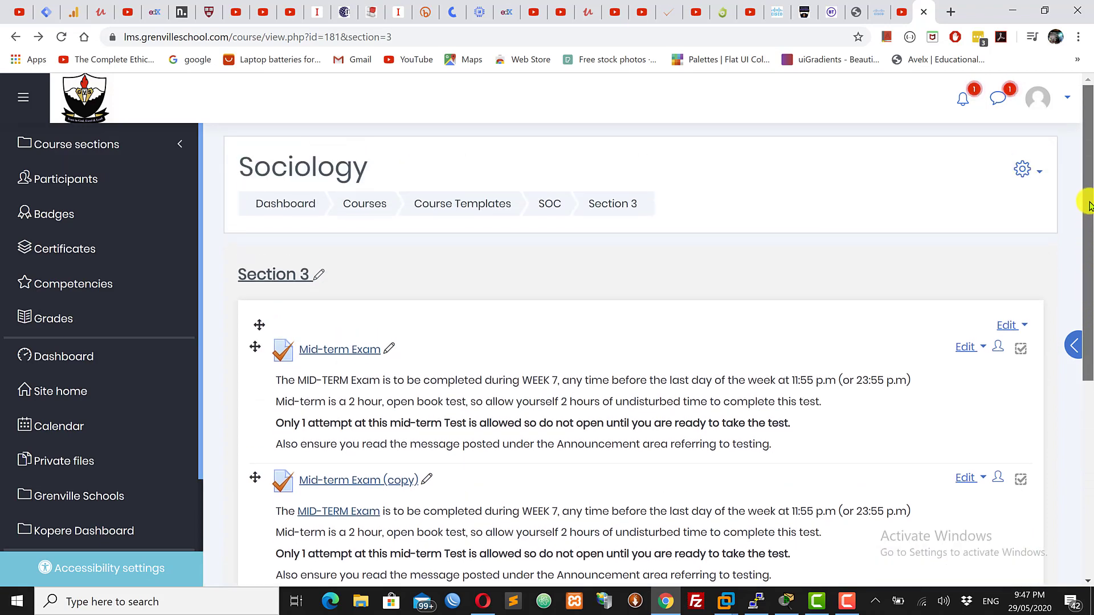
{"action": "left_click", "coordinate": [1024, 170]}
{"action": "left_click", "coordinate": [1024, 170]}
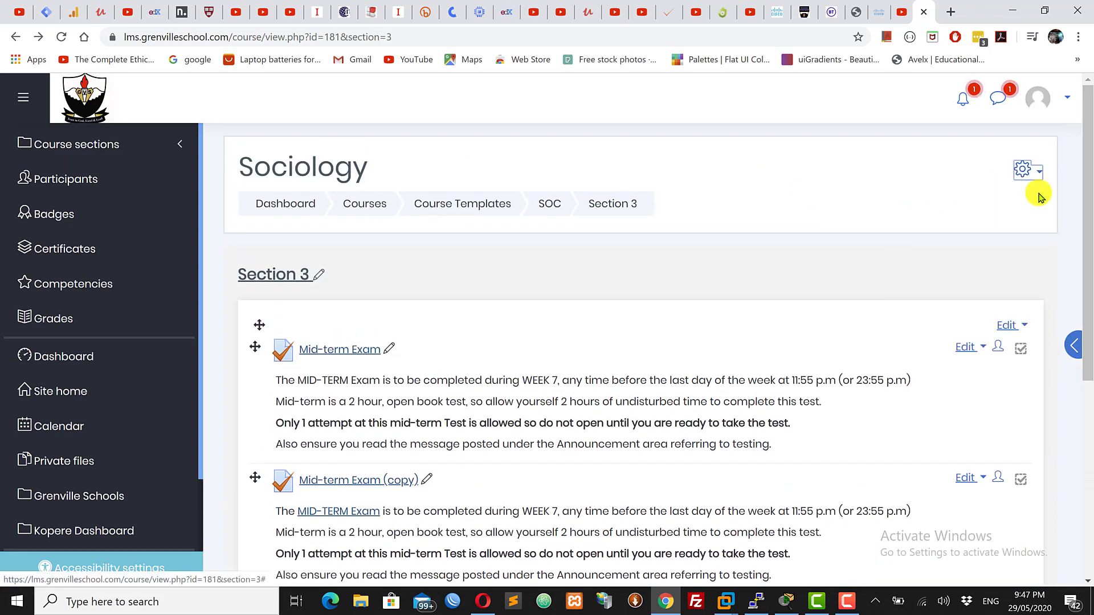
{"action": "left_click_drag", "start_coordinate": [1083, 172], "coordinate": [1084, 299]}
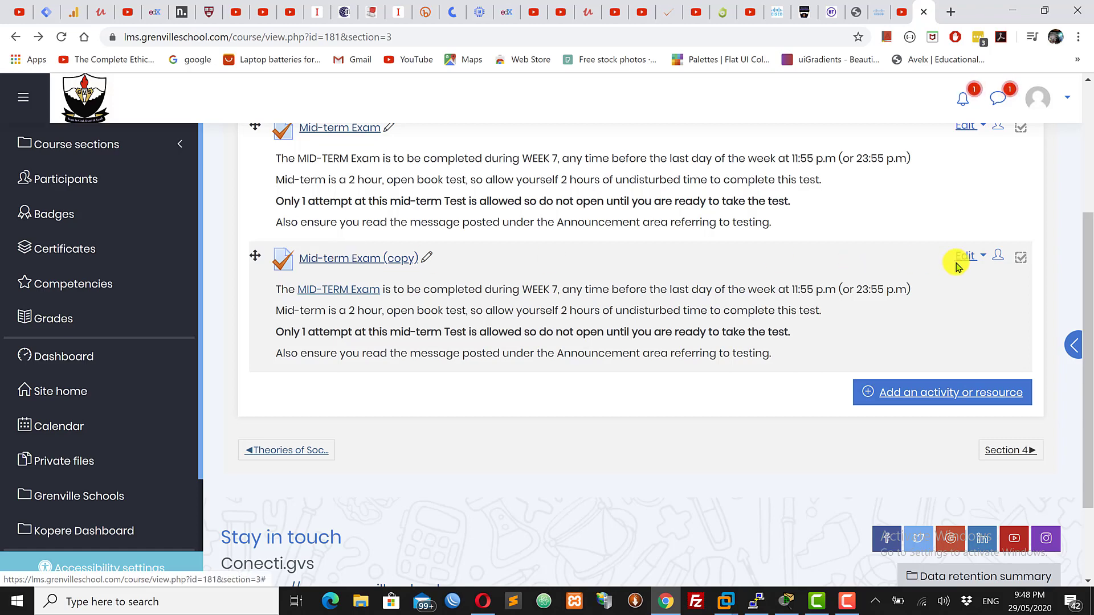
{"action": "left_click", "coordinate": [975, 256]}
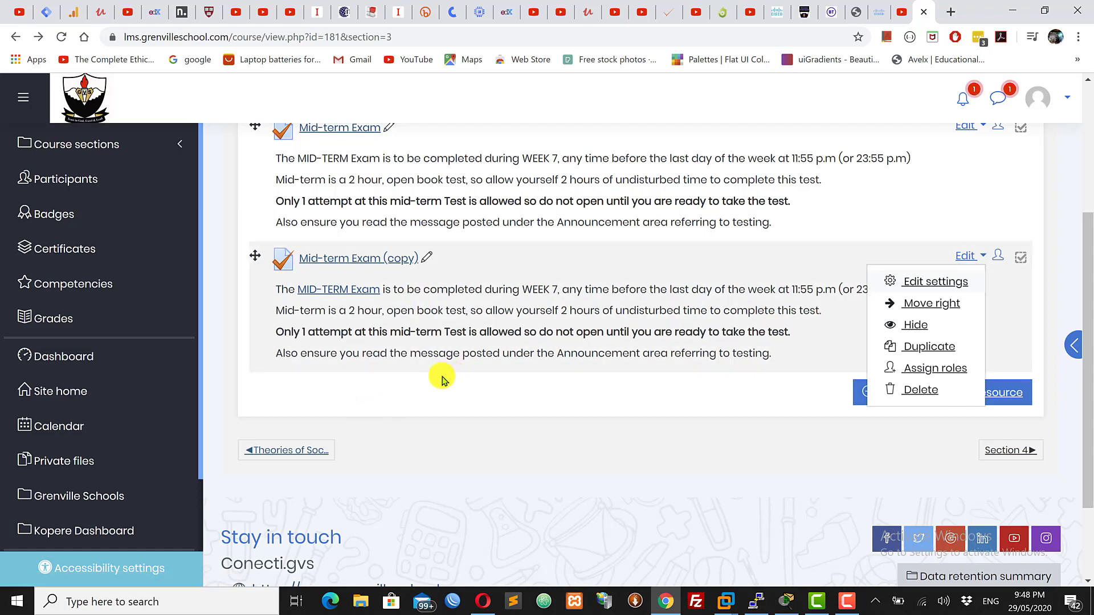
{"action": "key", "text": "Escape"}
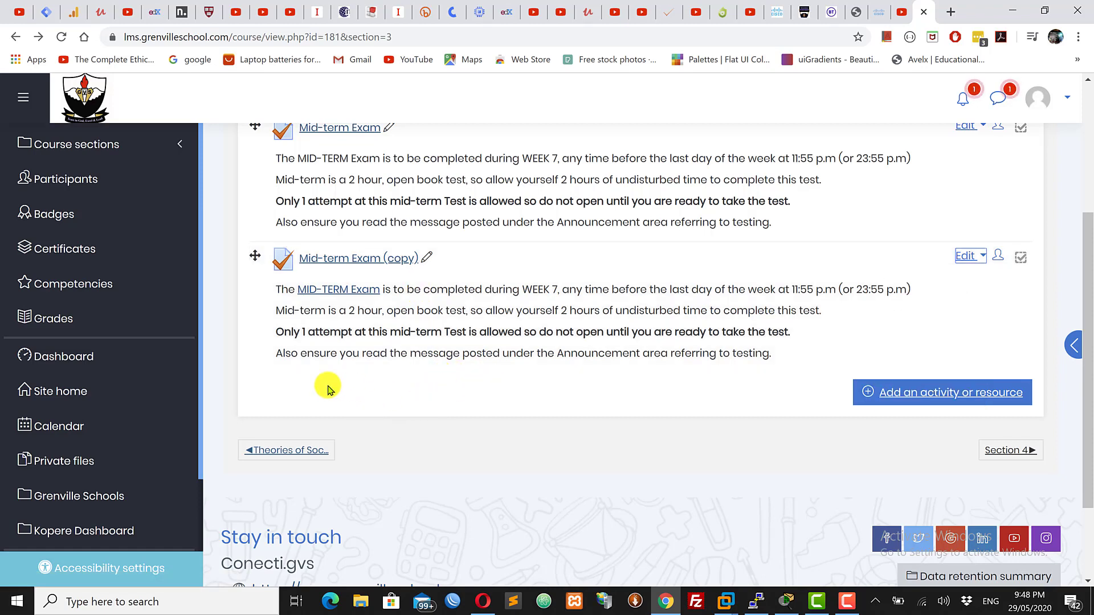
Open the Mid-term Exam (copy) quiz and go to its quiz editing page
{"action": "left_click", "coordinate": [323, 259]}
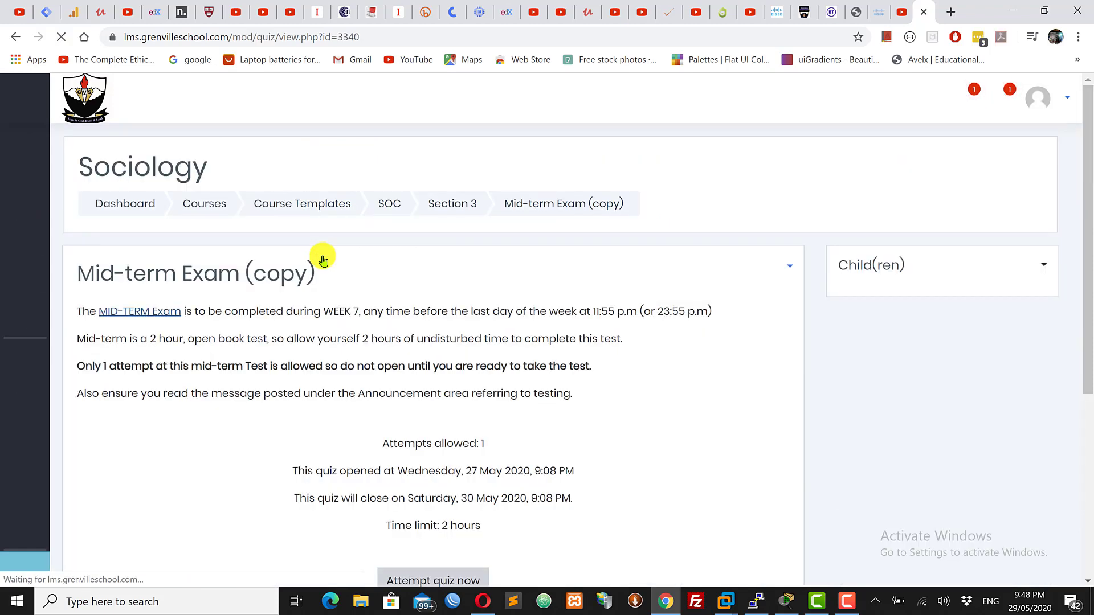
{"action": "left_click_drag", "start_coordinate": [1089, 217], "coordinate": [1090, 334]}
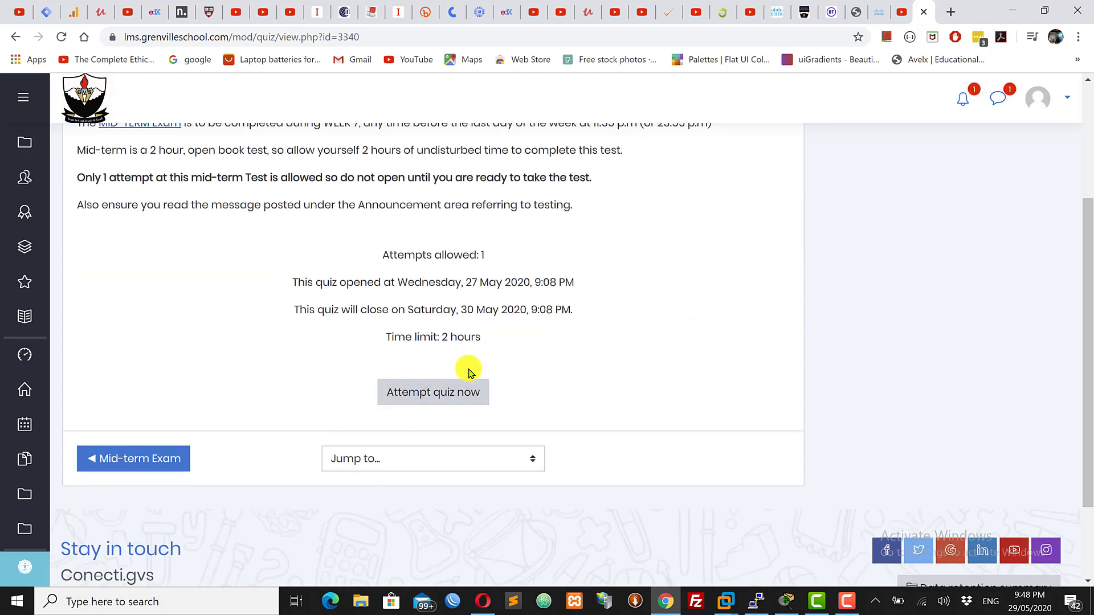
{"action": "left_click_drag", "start_coordinate": [1090, 374], "coordinate": [1088, 237]}
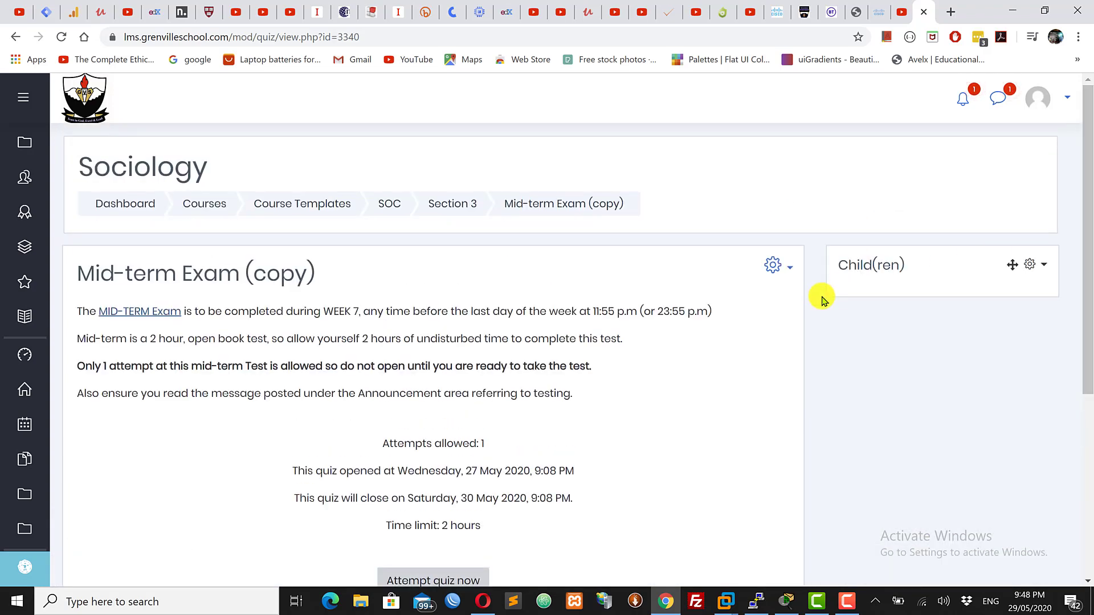
{"action": "left_click", "coordinate": [774, 264]}
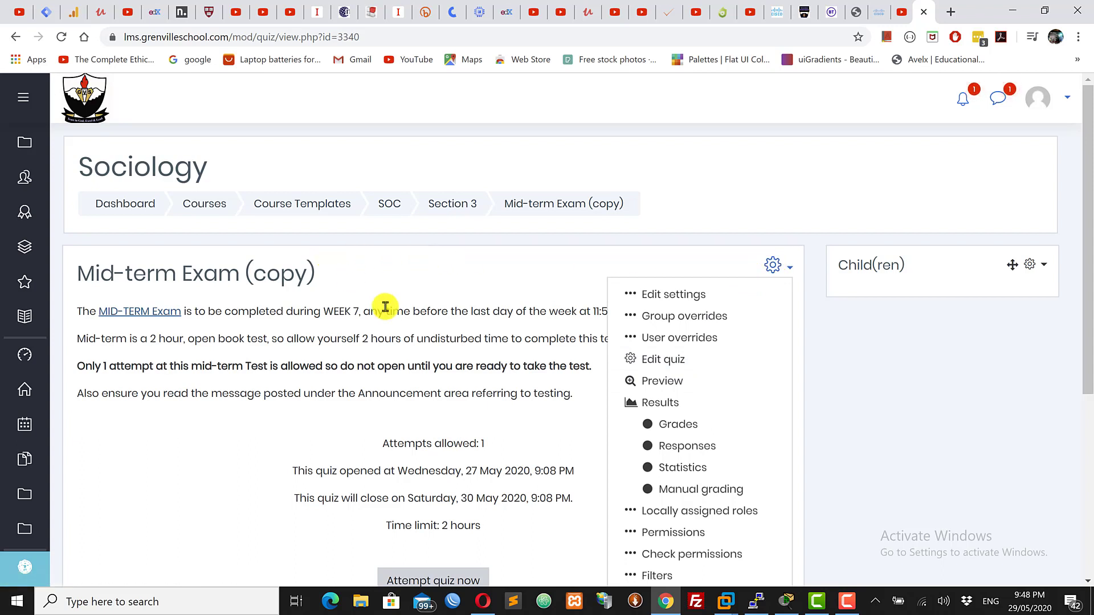
{"action": "left_click", "coordinate": [659, 365]}
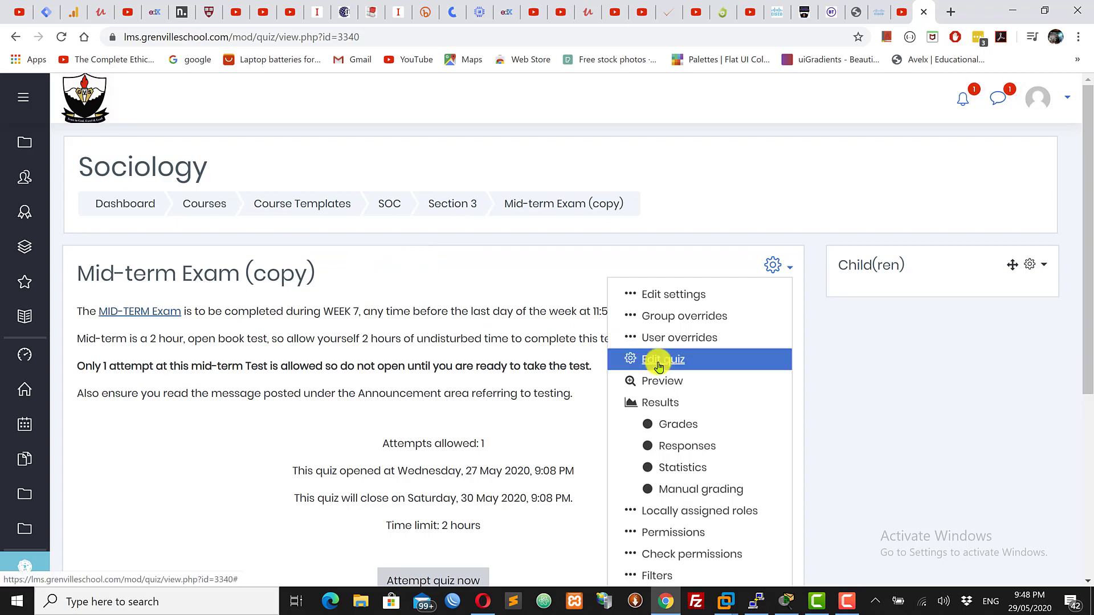
{"action": "left_click", "coordinate": [659, 365]}
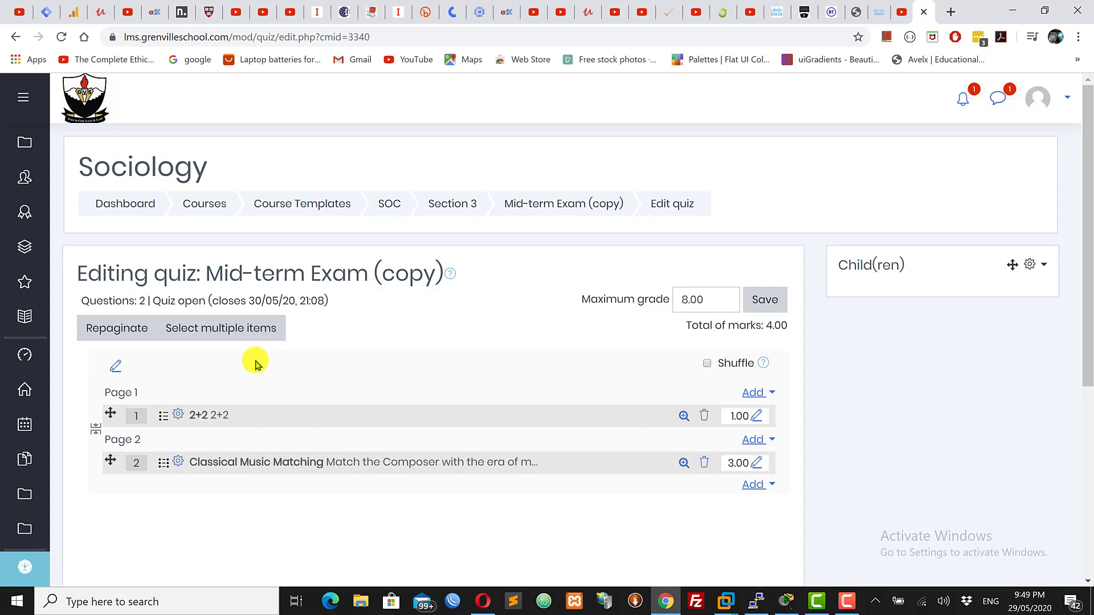
Start adding a new question at the end of the quiz and examine the question type descriptions
{"action": "left_click", "coordinate": [754, 484]}
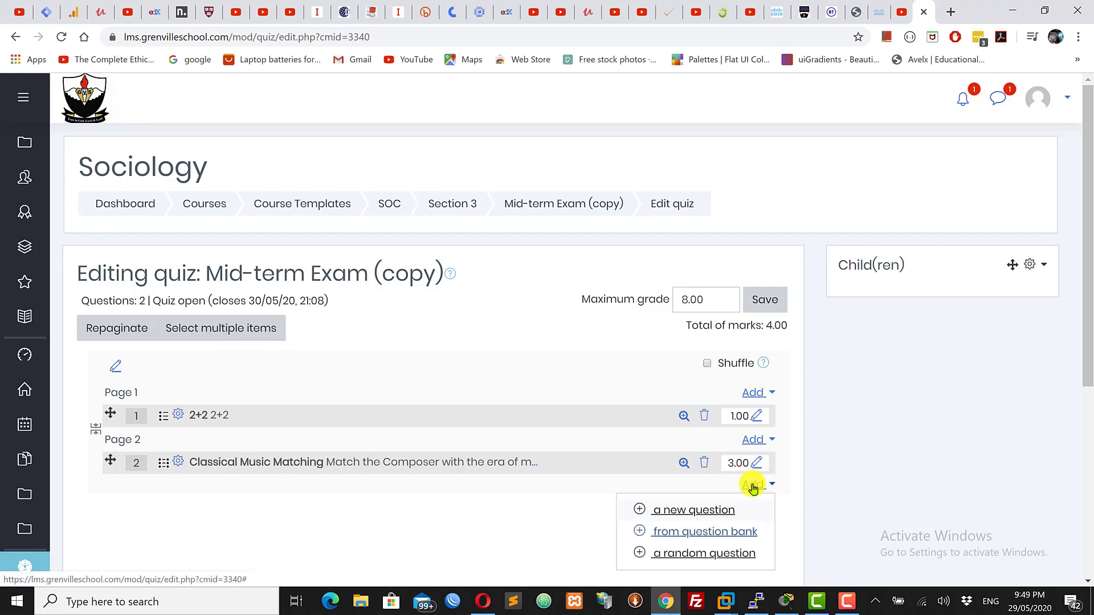
{"action": "left_click", "coordinate": [671, 510]}
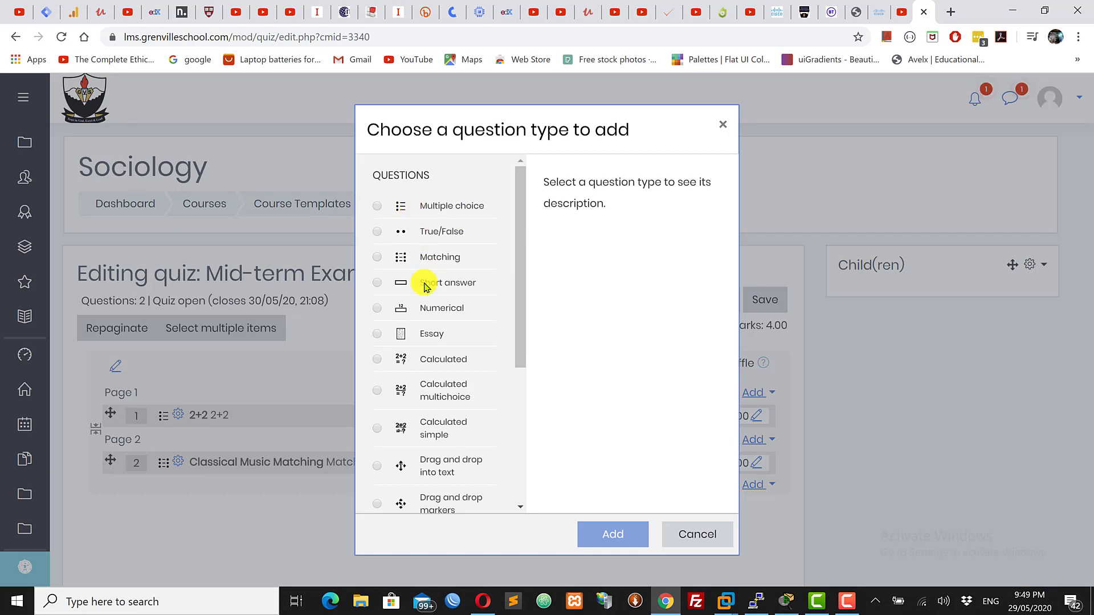
{"action": "left_click", "coordinate": [425, 335]}
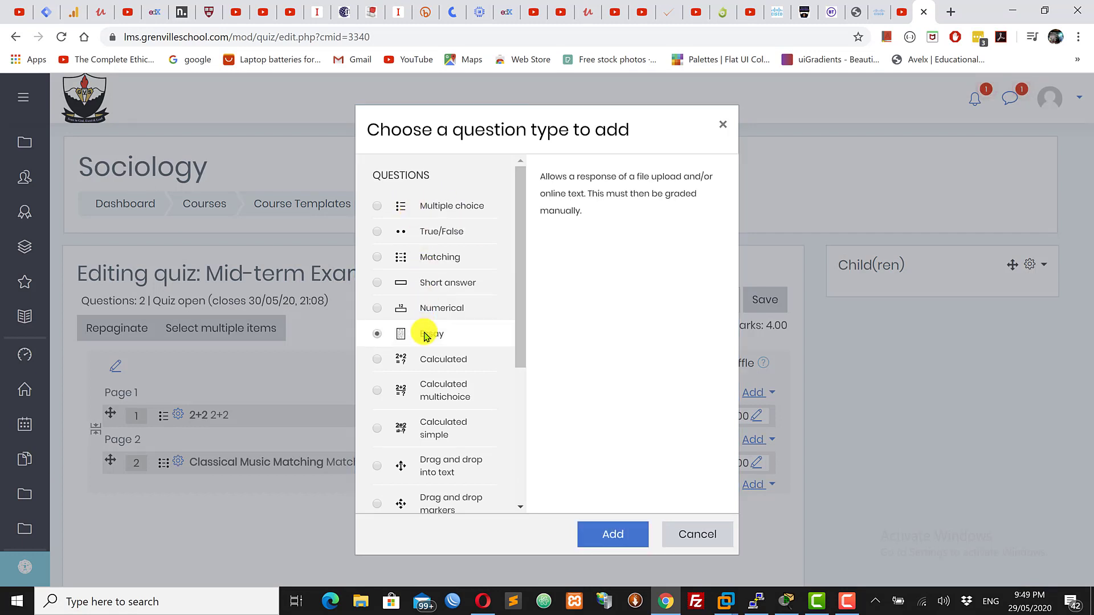
{"action": "left_click", "coordinate": [446, 205]}
{"action": "left_click", "coordinate": [443, 233]}
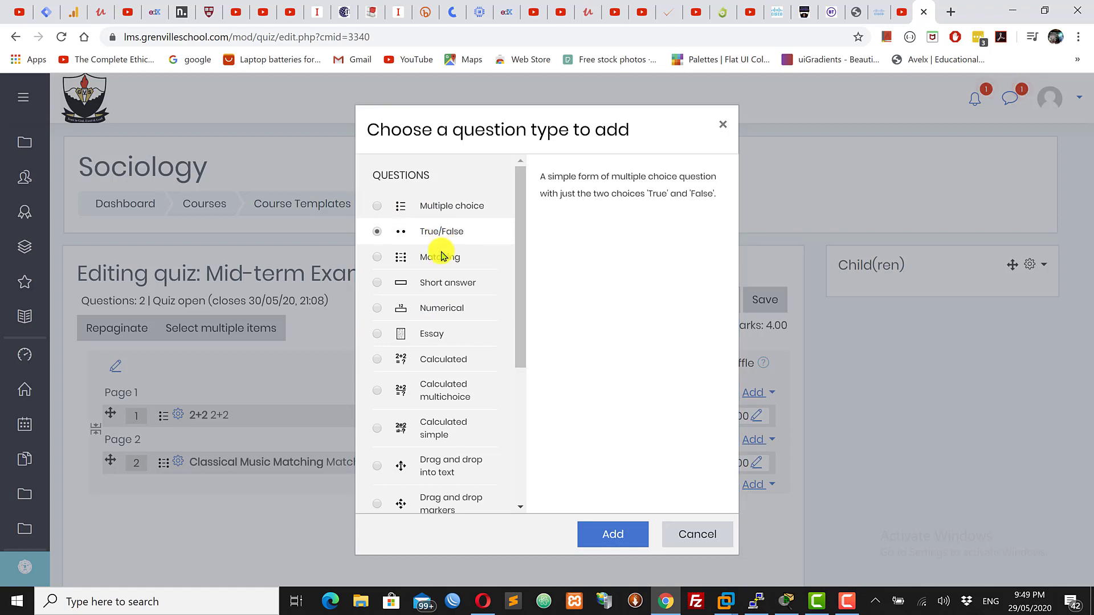
{"action": "left_click", "coordinate": [444, 256]}
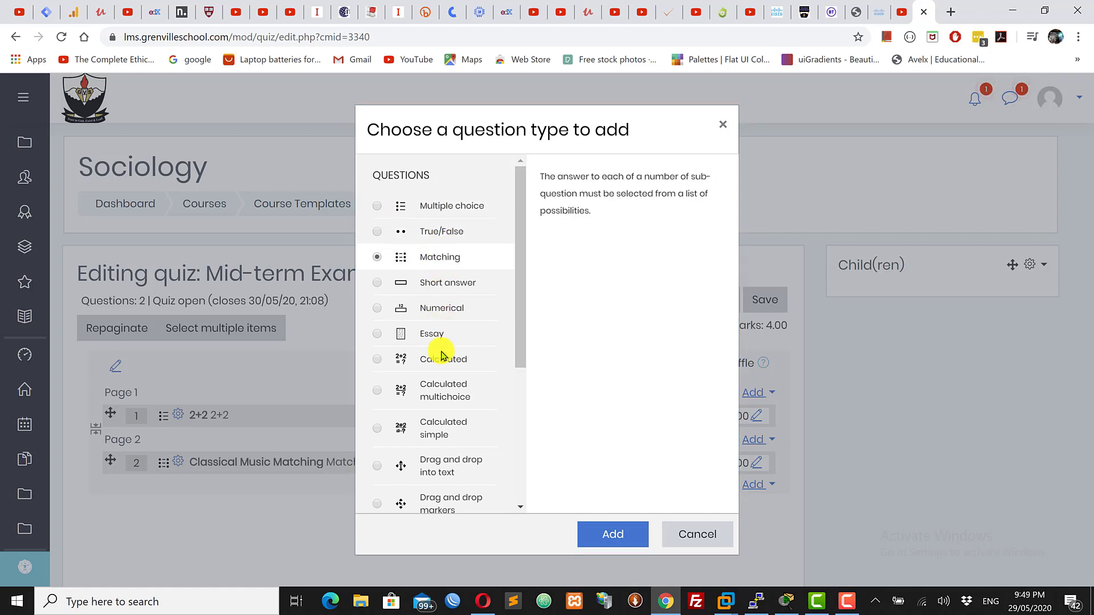
{"action": "left_click", "coordinate": [435, 470]}
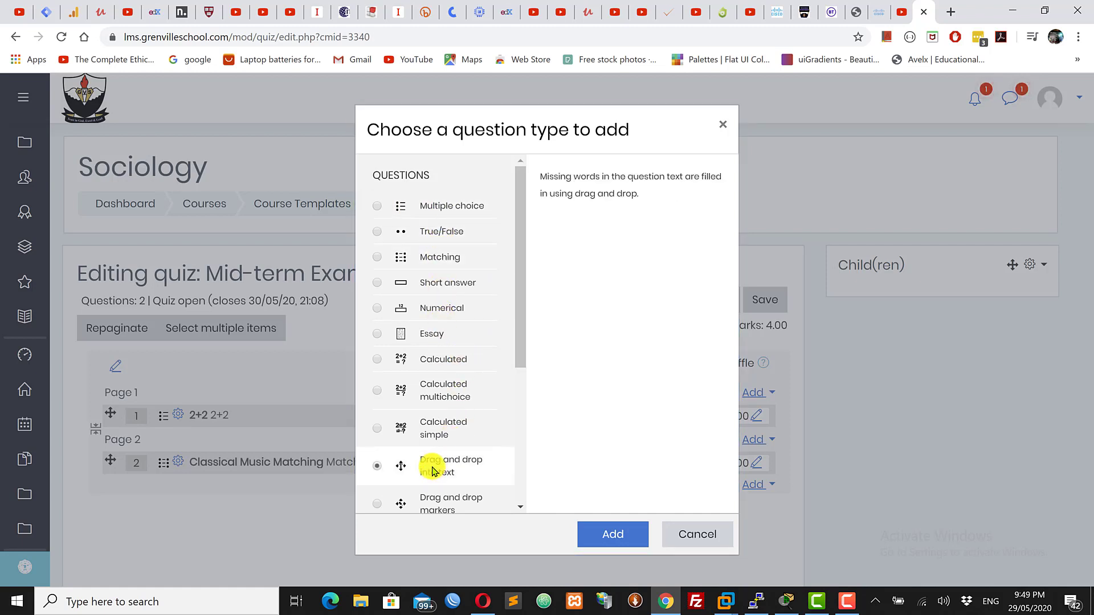
Choose the Essay question type and add it to open the new question form
{"action": "left_click", "coordinate": [429, 337]}
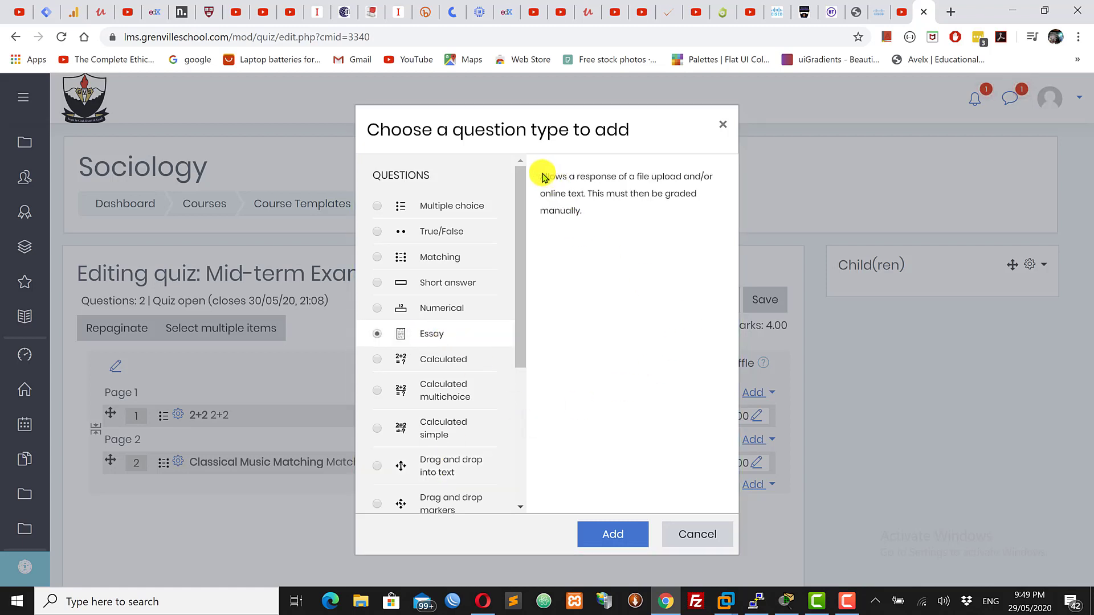
{"action": "left_click_drag", "start_coordinate": [541, 179], "coordinate": [698, 188]}
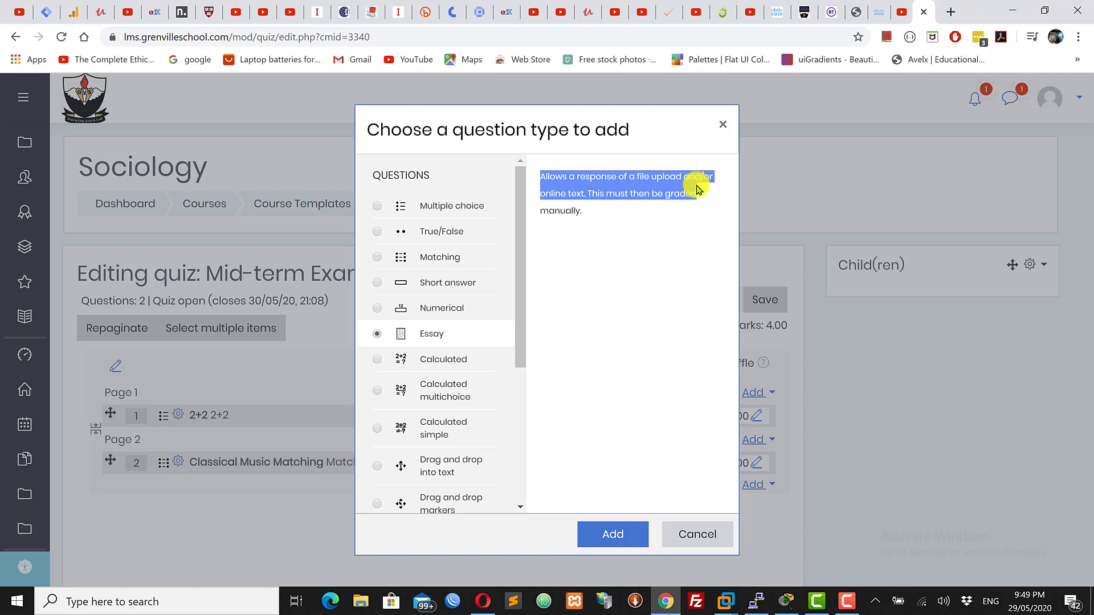
{"action": "left_click_drag", "start_coordinate": [700, 202], "coordinate": [698, 197]}
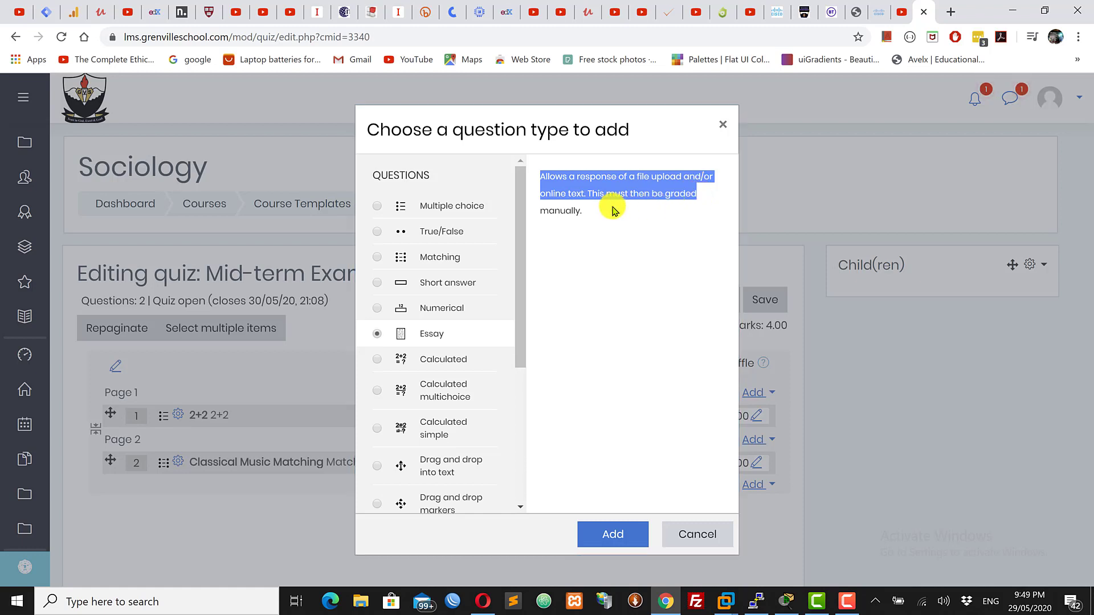
{"action": "left_click", "coordinate": [600, 281]}
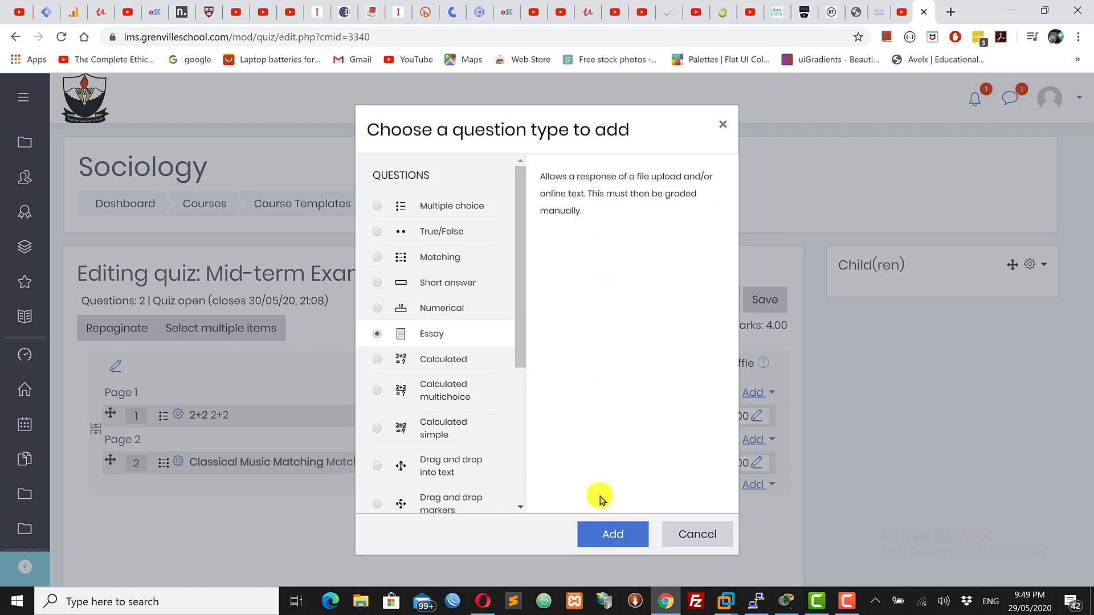
{"action": "left_click", "coordinate": [608, 537]}
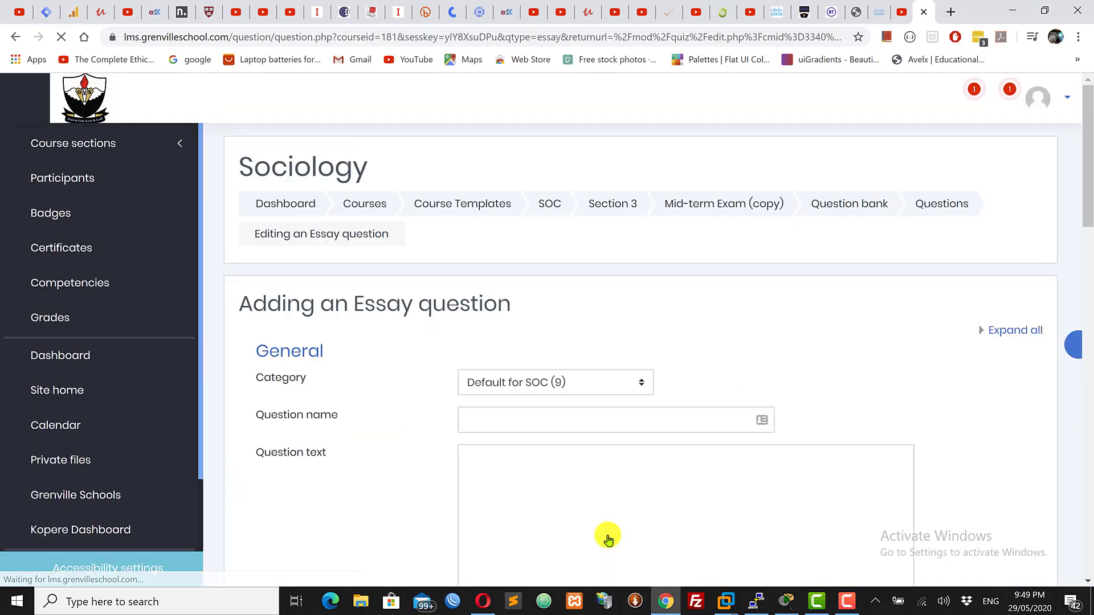
Name the question essay example
{"action": "left_click_drag", "start_coordinate": [1086, 171], "coordinate": [1088, 249]}
{"action": "scroll", "coordinate": [1088, 249], "scroll_direction": "up", "scroll_amount": 3}
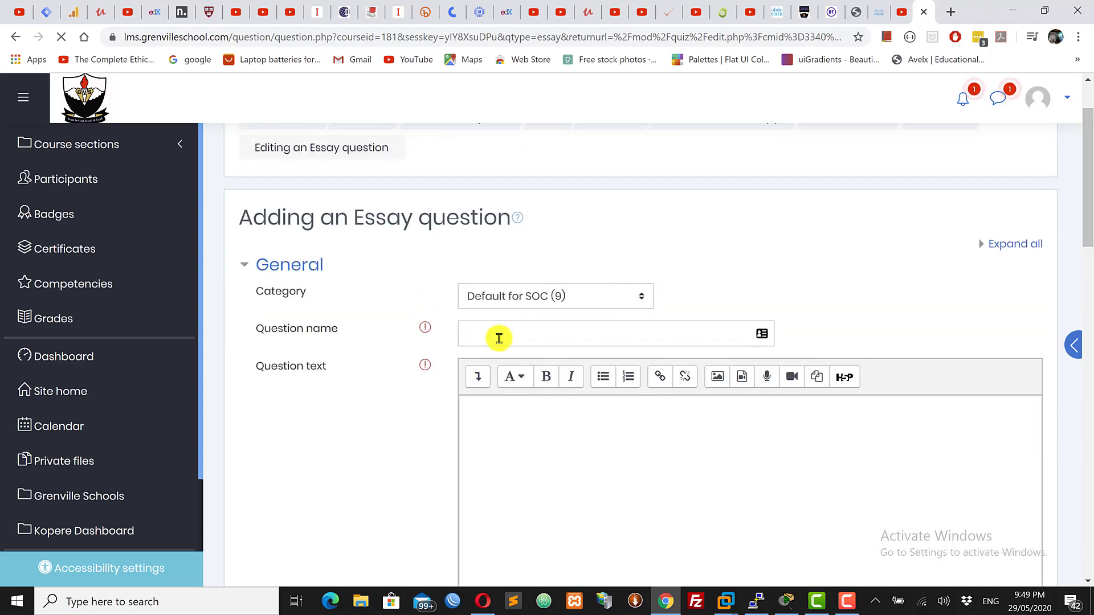
{"action": "left_click", "coordinate": [498, 339]}
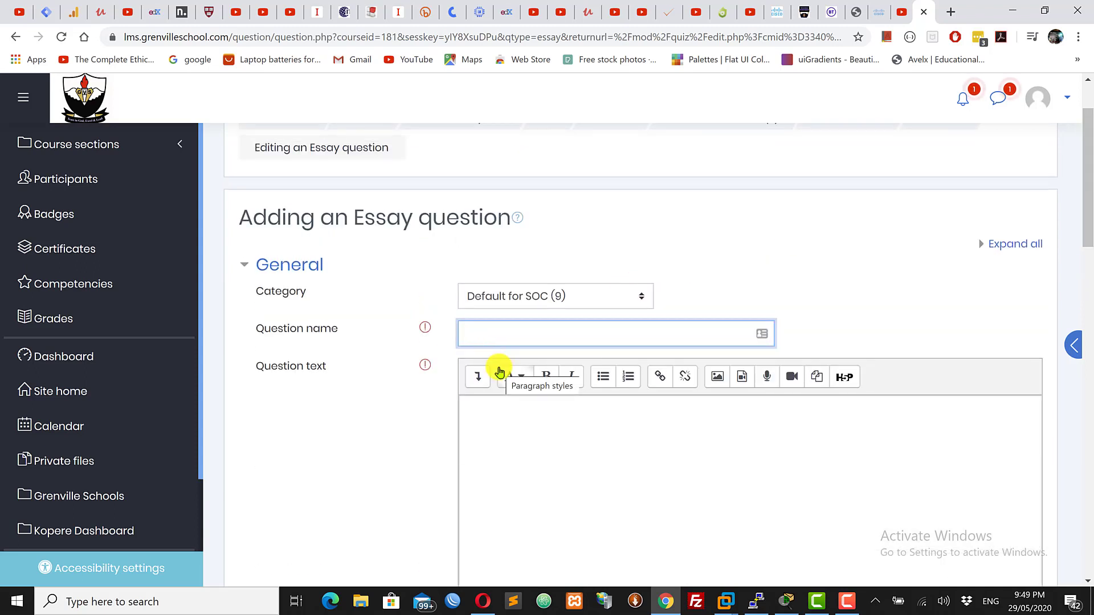
{"action": "type", "text": "essay example"}
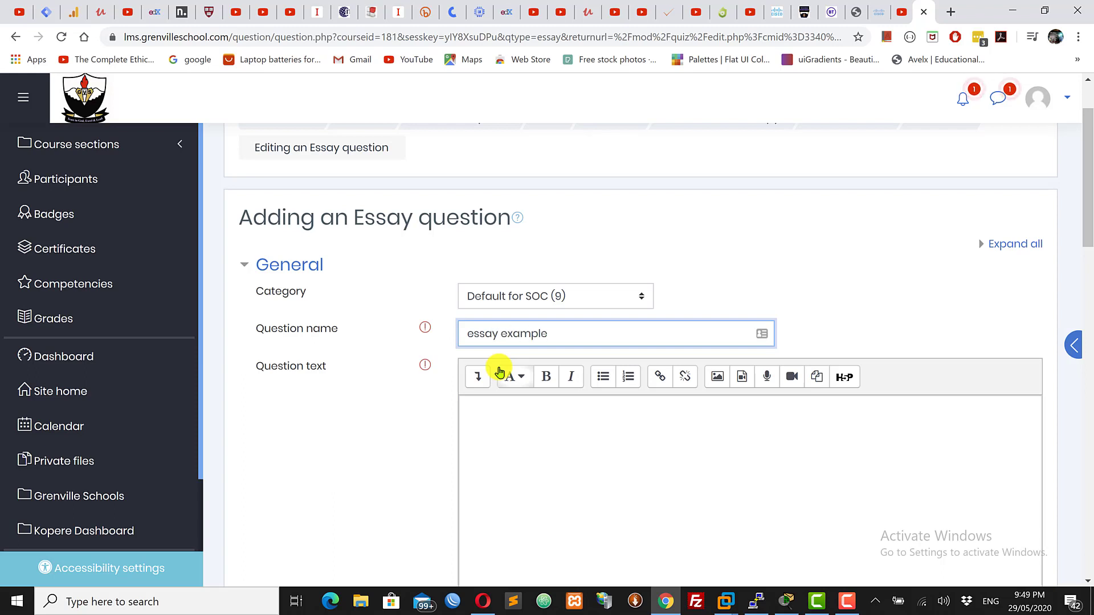
Enter the question text "In your opinion, what is learning?" and set the default mark to 4
{"action": "left_click", "coordinate": [521, 420]}
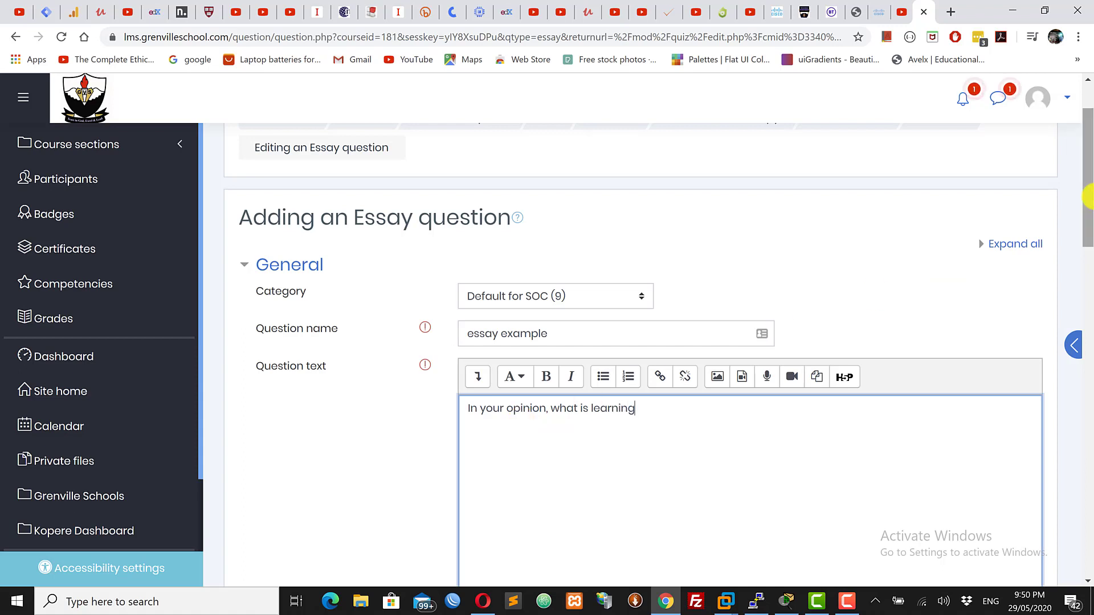
{"action": "left_click_drag", "start_coordinate": [1088, 197], "coordinate": [1088, 258]}
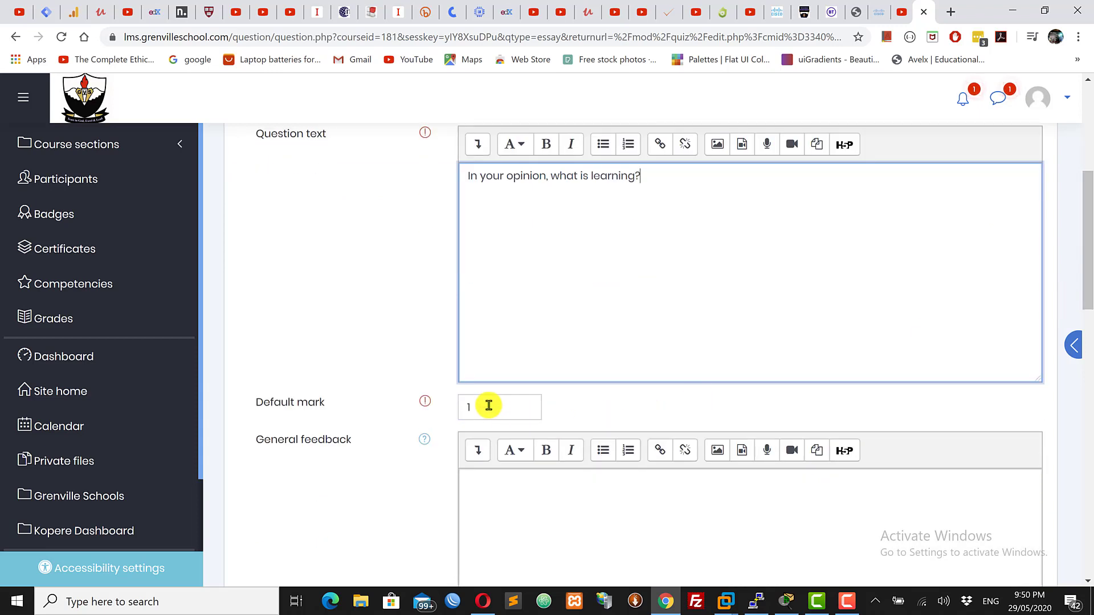
{"action": "left_click_drag", "start_coordinate": [488, 405], "coordinate": [407, 403]}
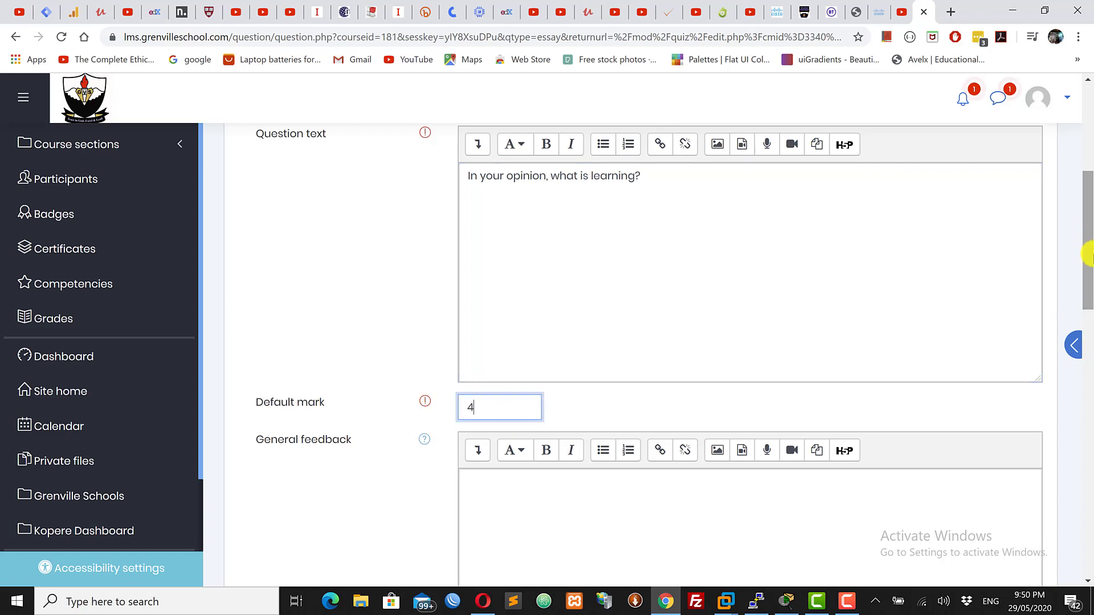
Enter "Thanks for completing." as the general feedback
{"action": "scroll", "coordinate": [1088, 245], "scroll_direction": "up", "scroll_amount": 5}
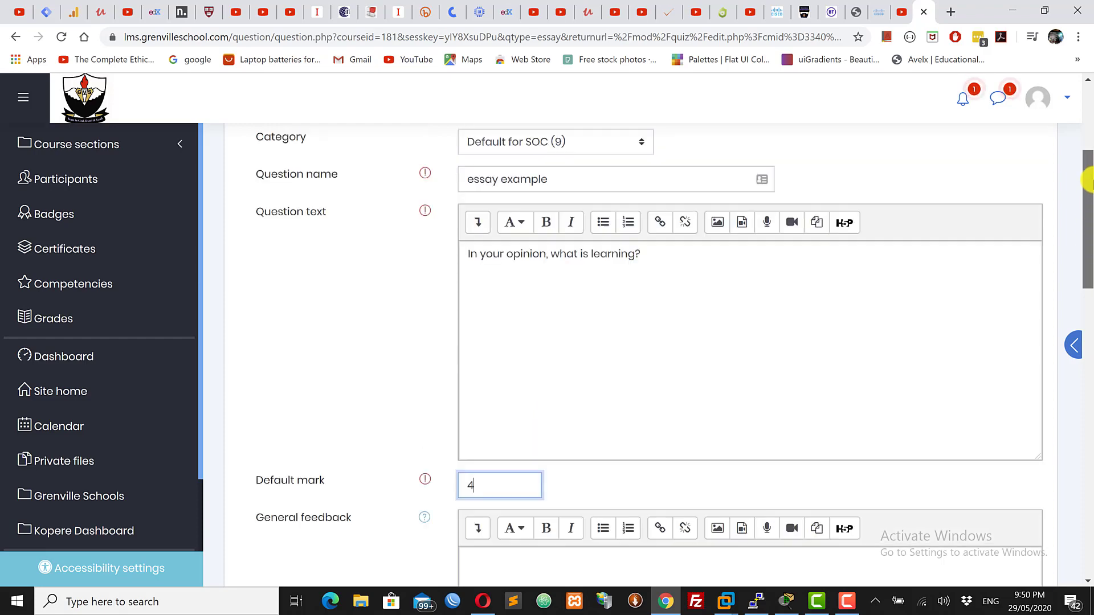
{"action": "scroll", "coordinate": [1088, 245], "scroll_direction": "down", "scroll_amount": 4}
{"action": "scroll", "coordinate": [1082, 296], "scroll_direction": "down", "scroll_amount": 5}
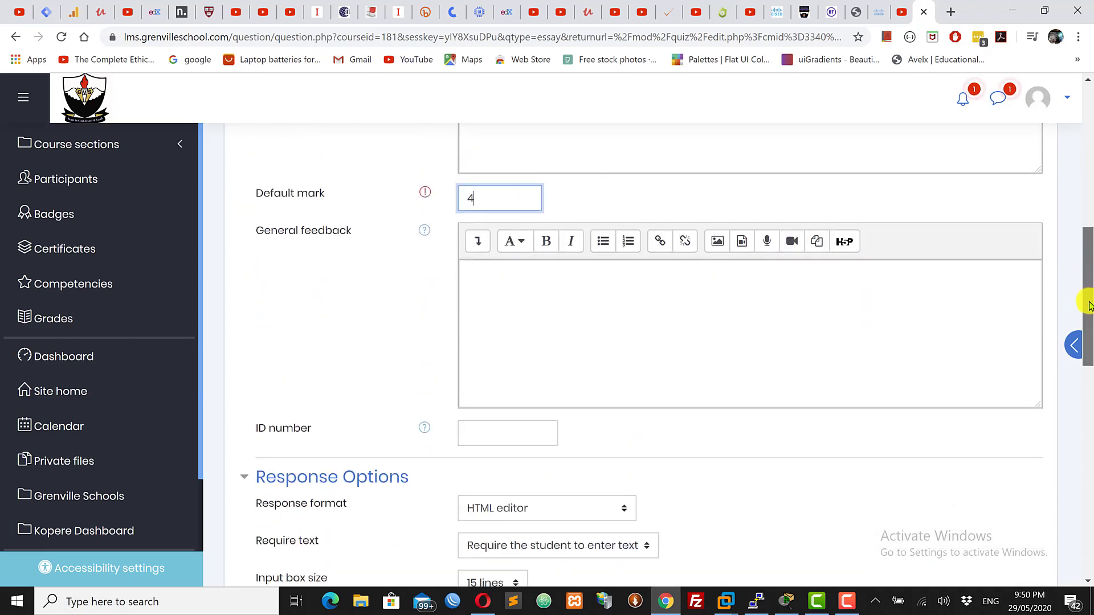
{"action": "left_click", "coordinate": [511, 282]}
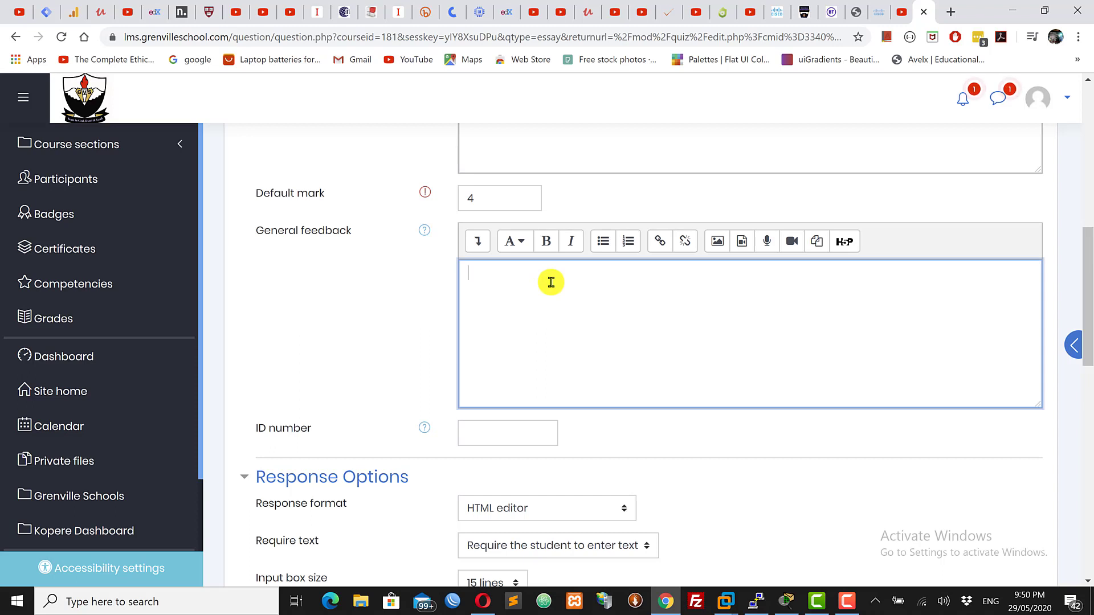
{"action": "type", "text": "Thanks for c"}
{"action": "type", "text": "ompleting,"}
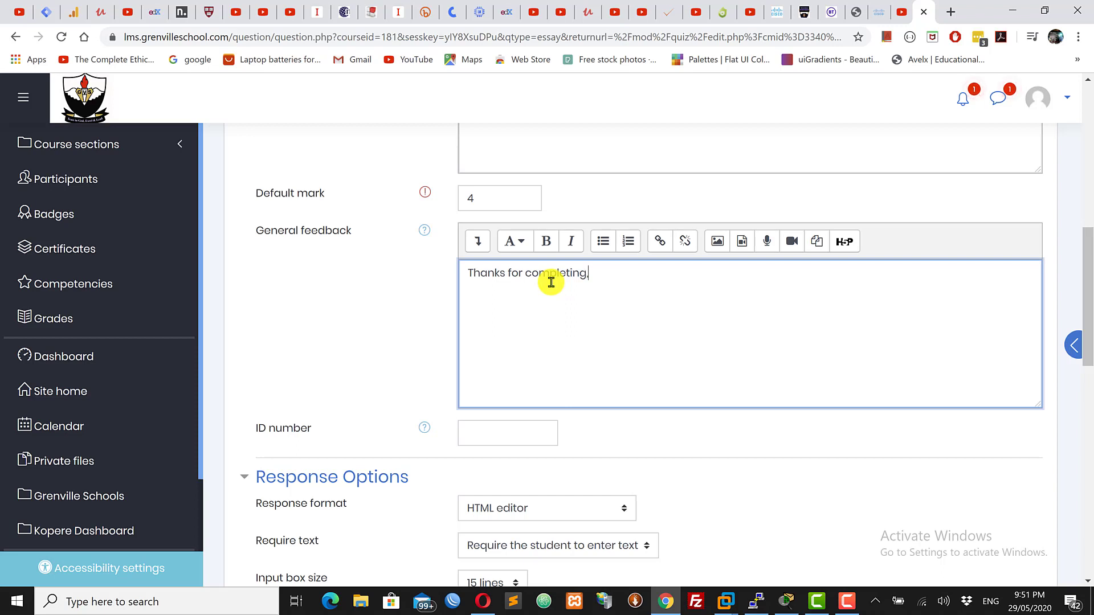
Extend the general feedback so it reads "Thanks for completing, see you tomorrow"
{"action": "type", "text": "see you tomorrow"}
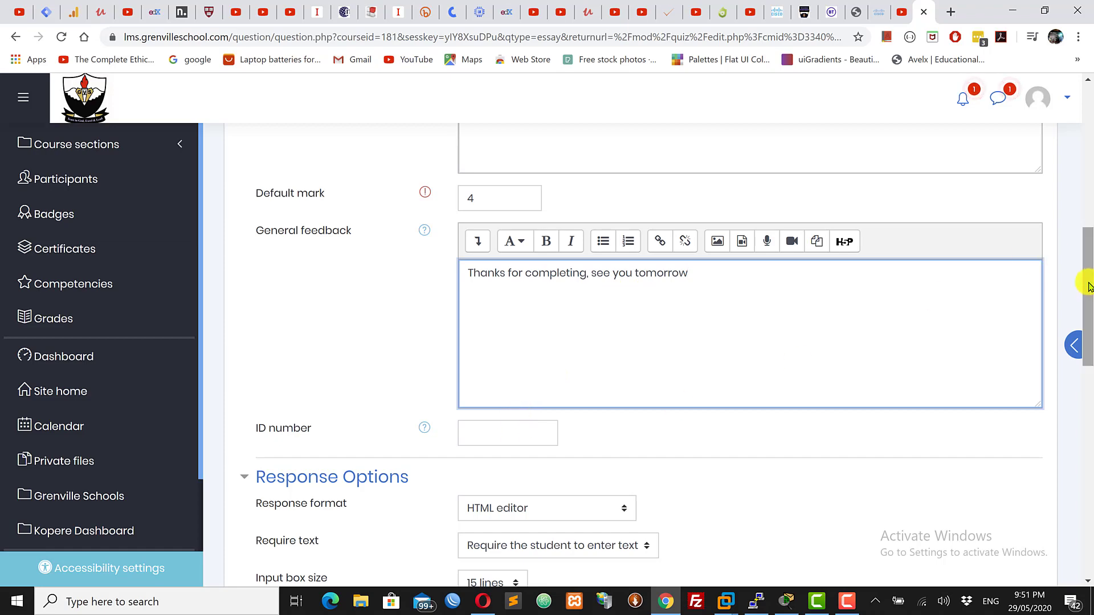
Examine the response options: response format, input box size and attachment settings
{"action": "left_click_drag", "start_coordinate": [1089, 287], "coordinate": [1088, 377]}
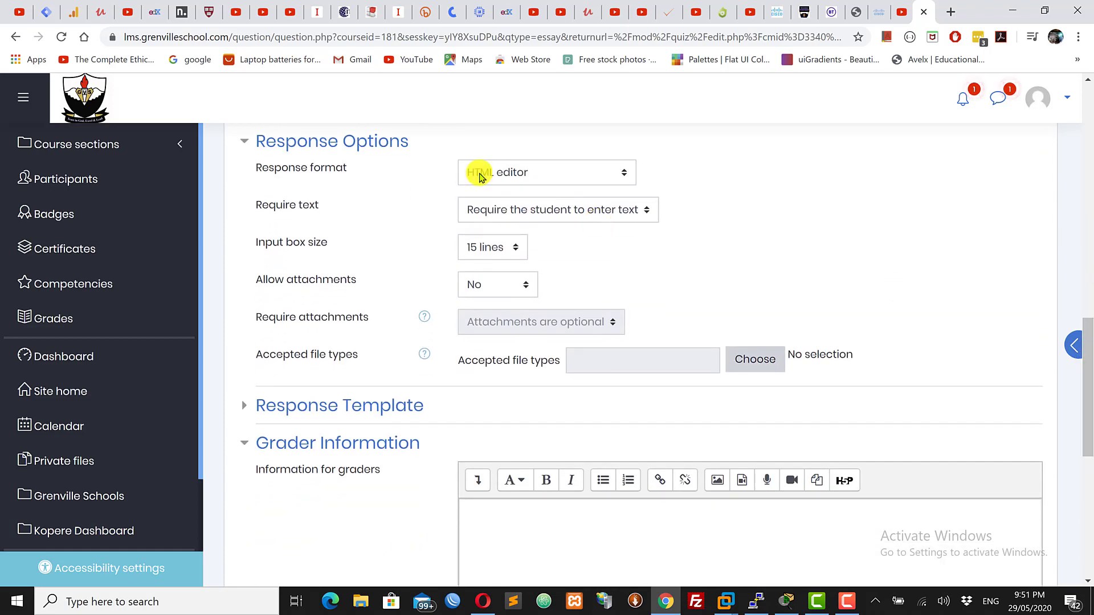
{"action": "left_click", "coordinate": [541, 173]}
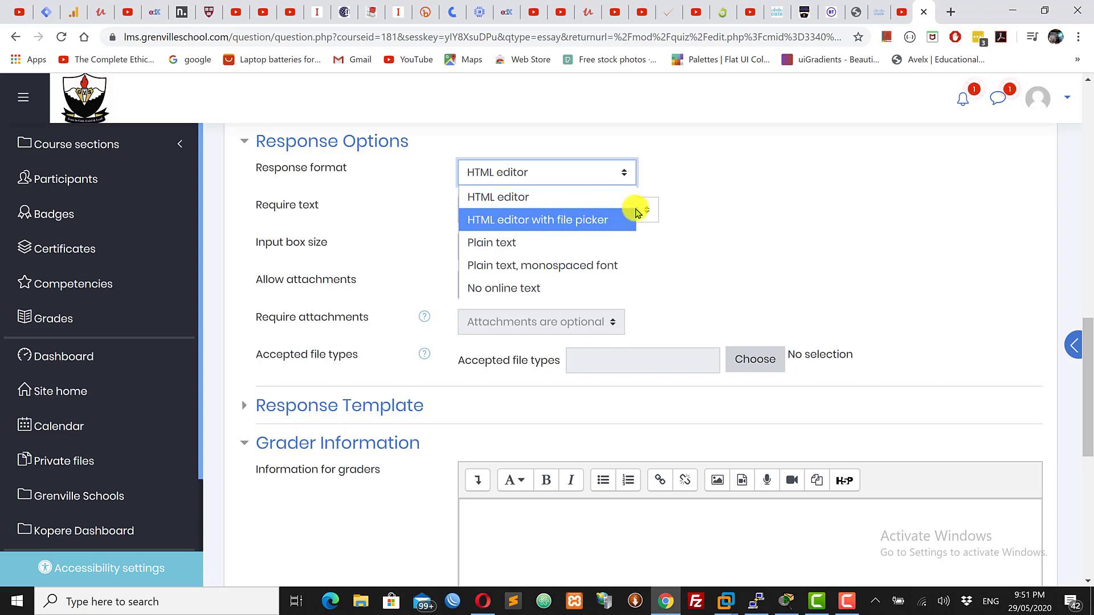
{"action": "left_click", "coordinate": [510, 203]}
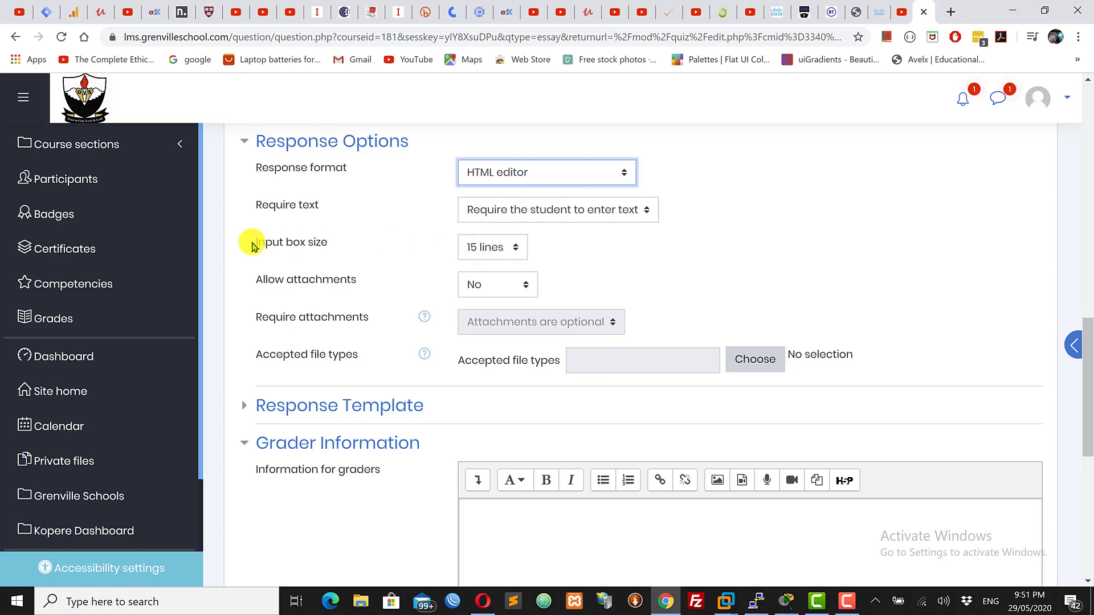
{"action": "left_click_drag", "start_coordinate": [255, 242], "coordinate": [349, 244]}
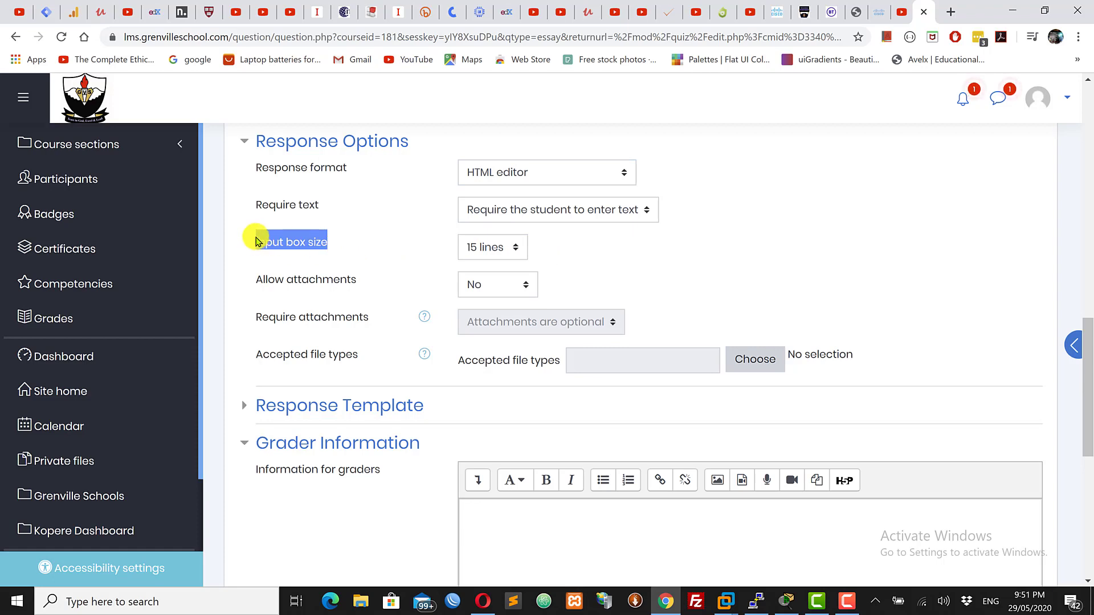
{"action": "left_click", "coordinate": [500, 247]}
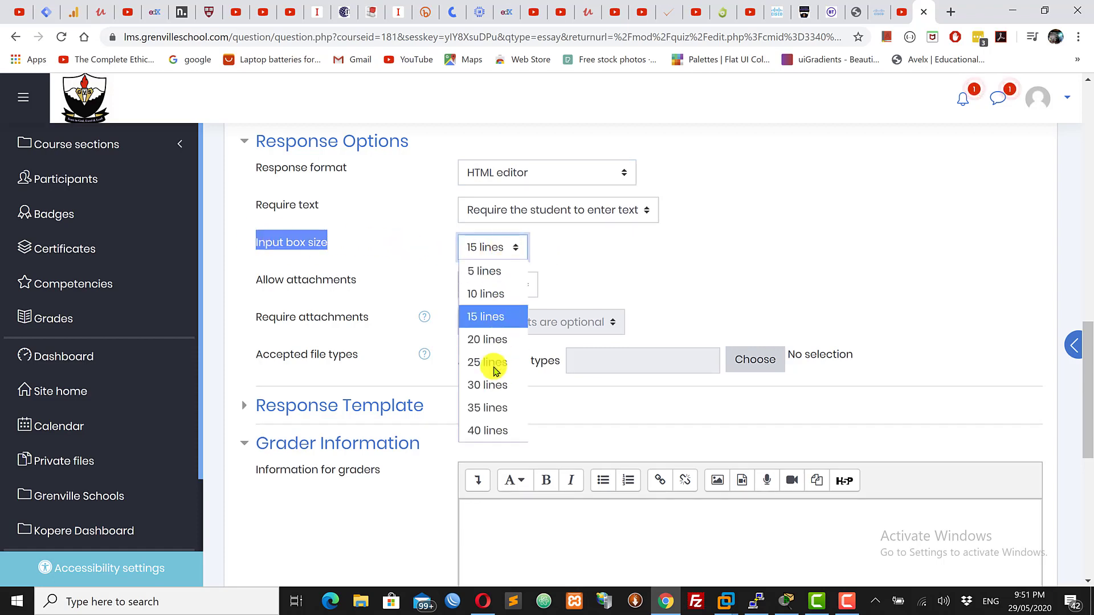
{"action": "left_click", "coordinate": [552, 237]}
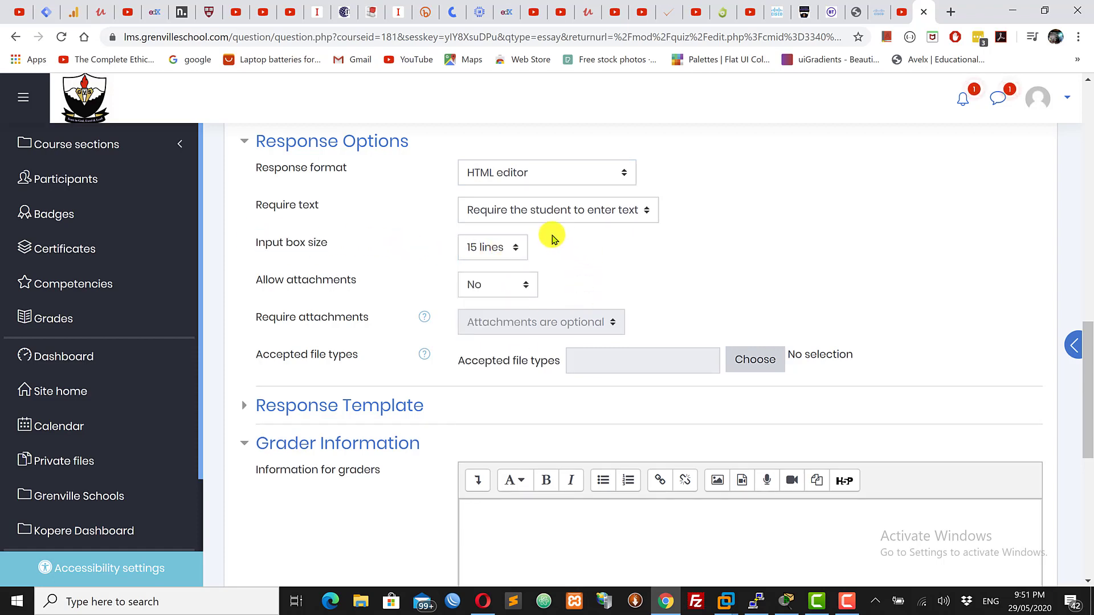
{"action": "left_click", "coordinate": [485, 247]}
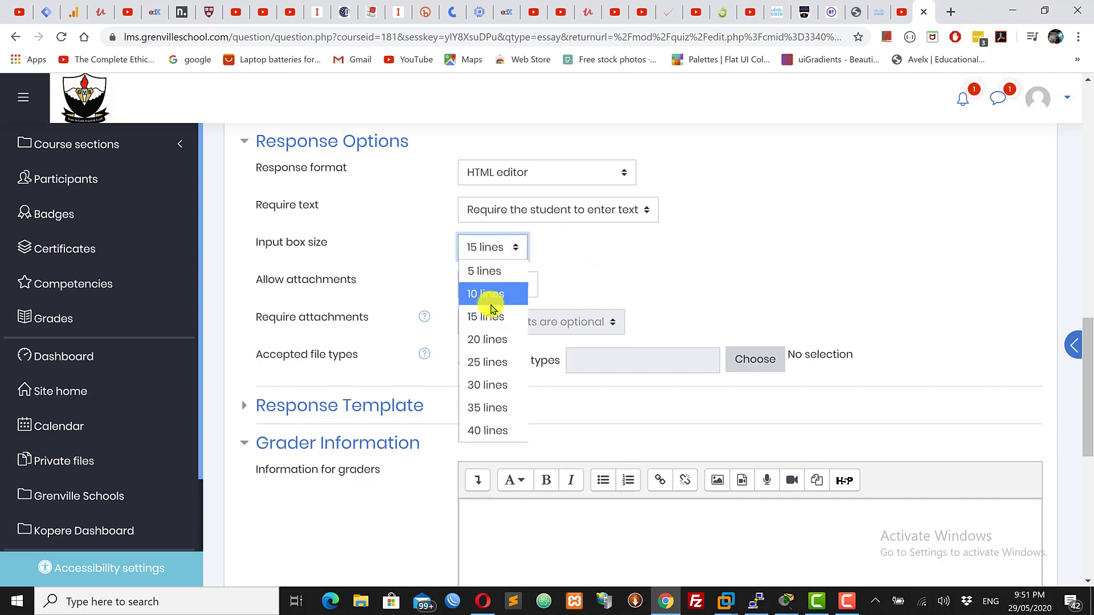
{"action": "left_click", "coordinate": [685, 229]}
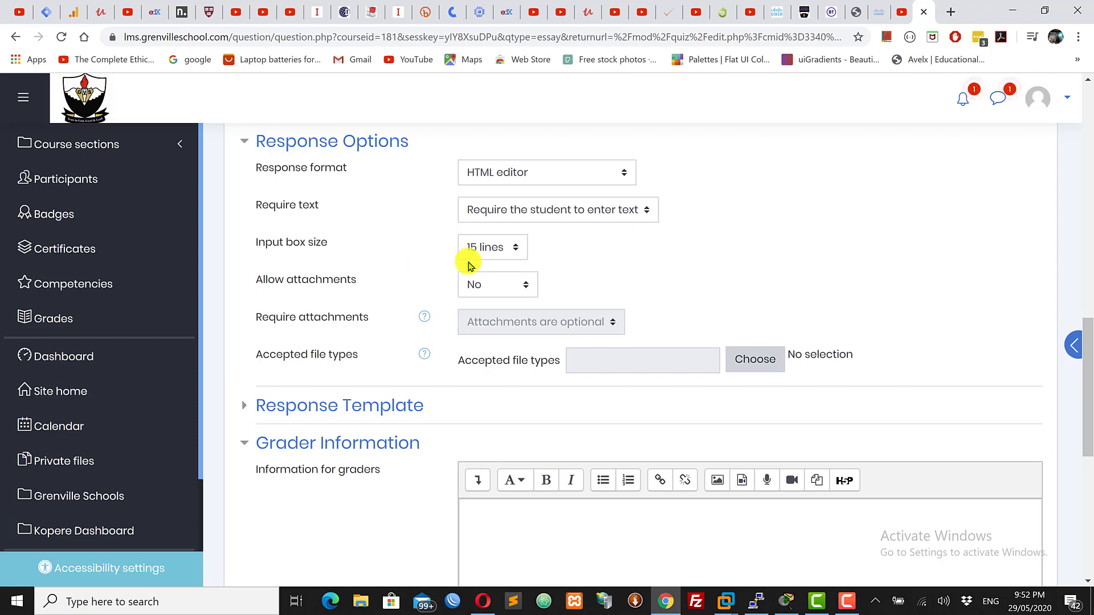
{"action": "left_click", "coordinate": [481, 247]}
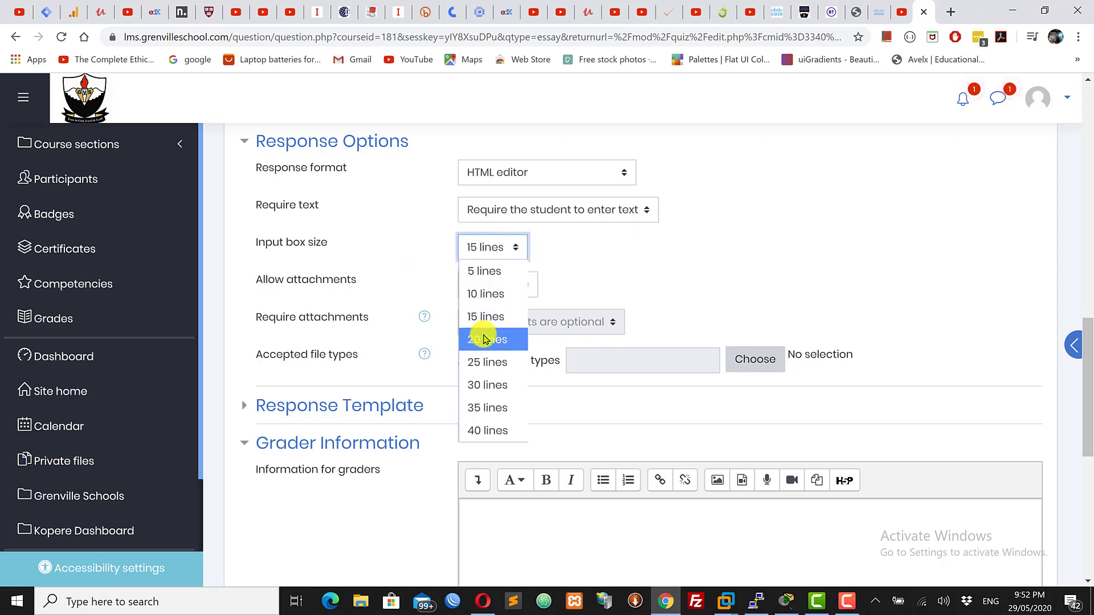
{"action": "left_click", "coordinate": [705, 274]}
{"action": "left_click", "coordinate": [705, 274]}
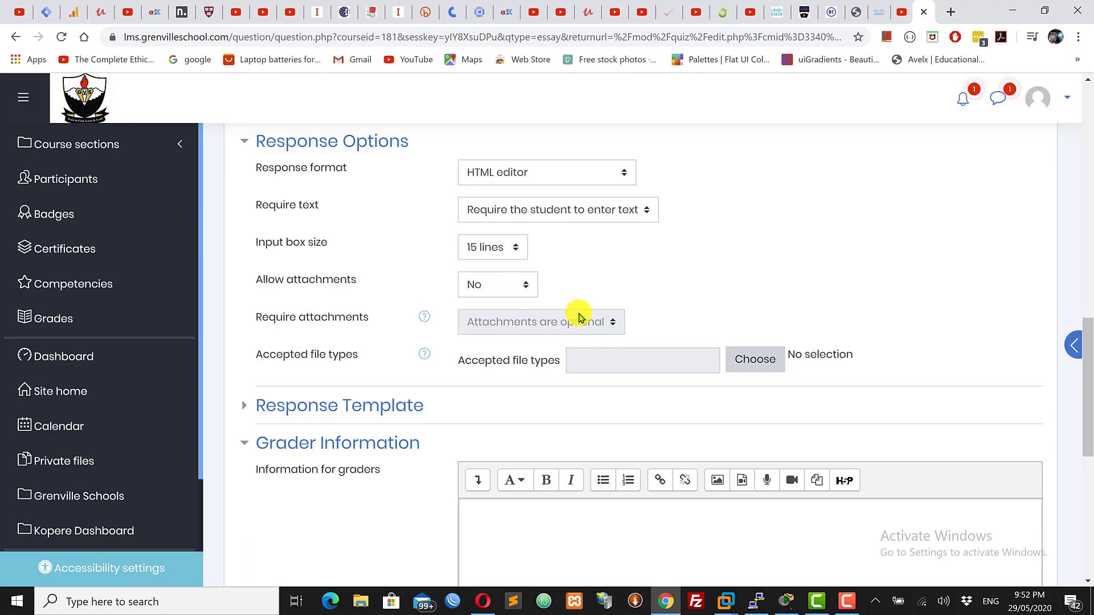
{"action": "left_click", "coordinate": [499, 288]}
{"action": "left_click", "coordinate": [501, 289]}
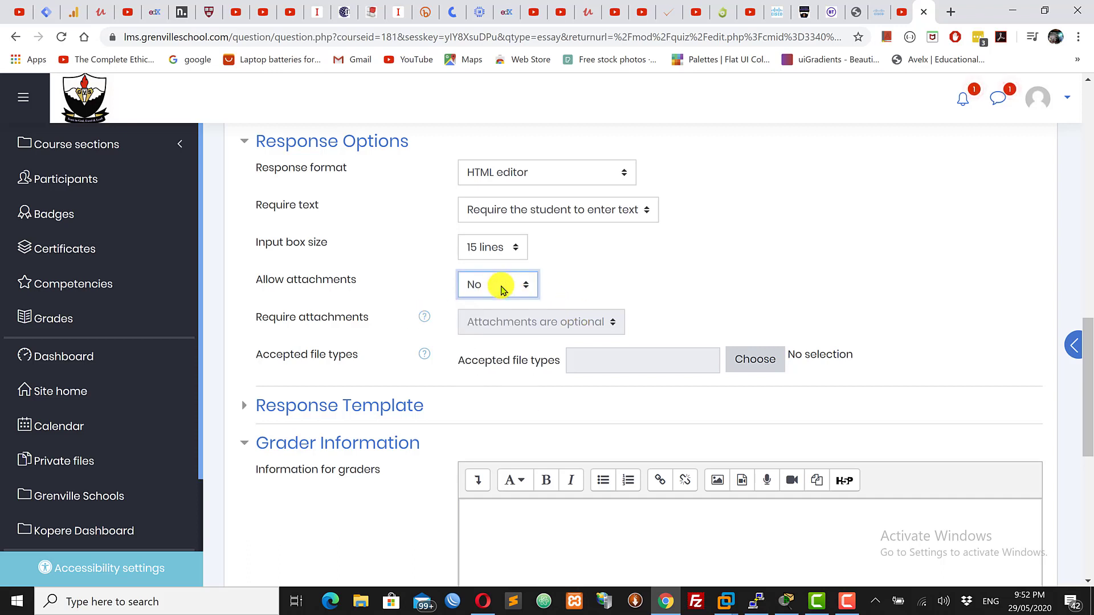
{"action": "left_click", "coordinate": [679, 282]}
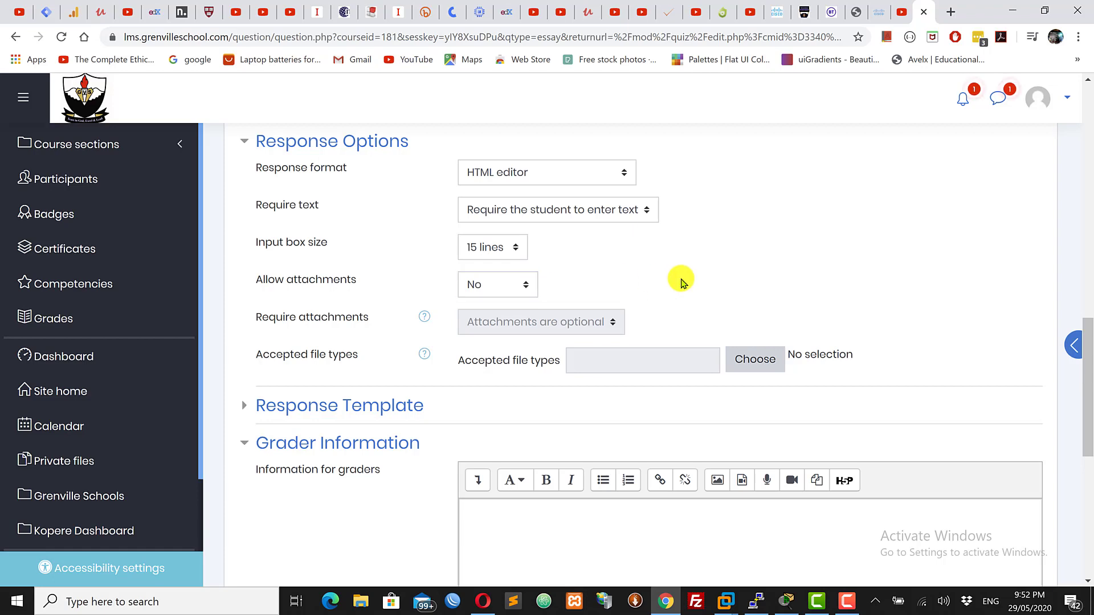
Check the response template and grader information sections, then save the essay question
{"action": "left_click_drag", "start_coordinate": [1089, 366], "coordinate": [1084, 433]}
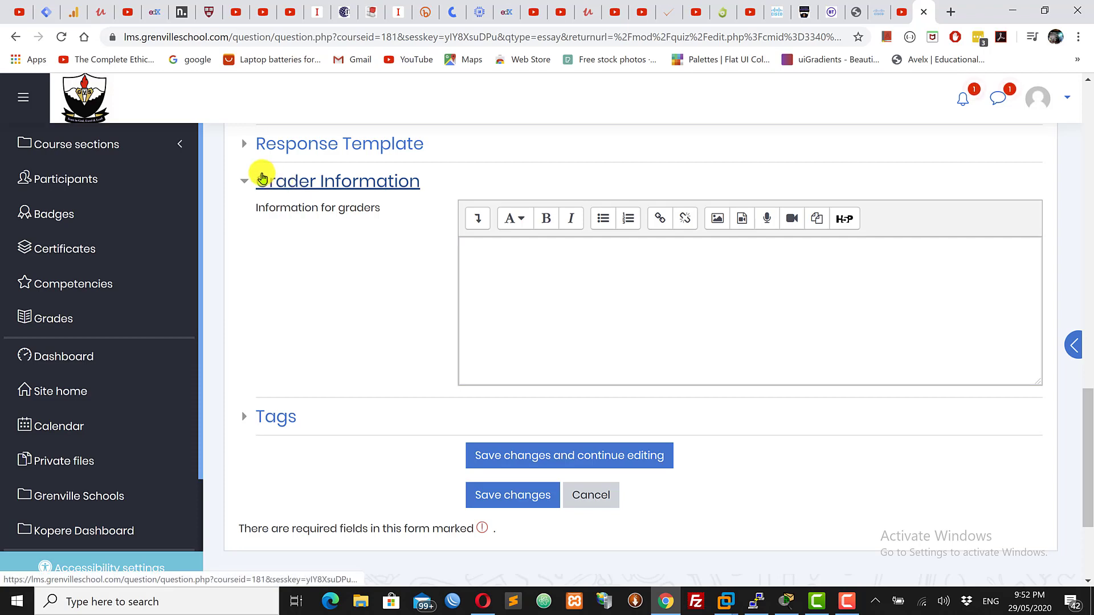
{"action": "left_click", "coordinate": [246, 149]}
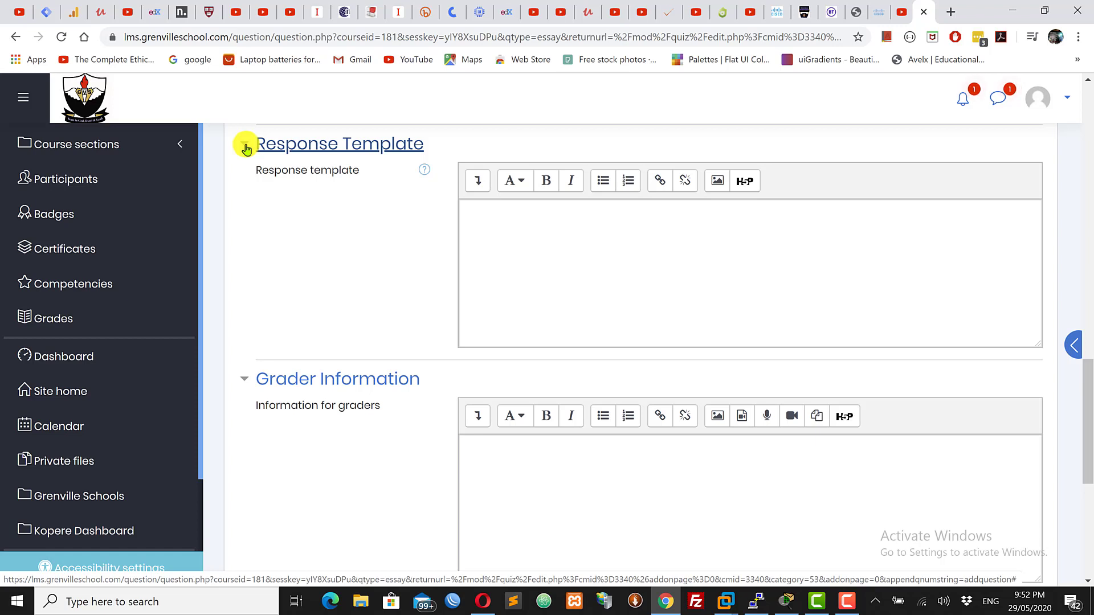
{"action": "left_click", "coordinate": [246, 149]}
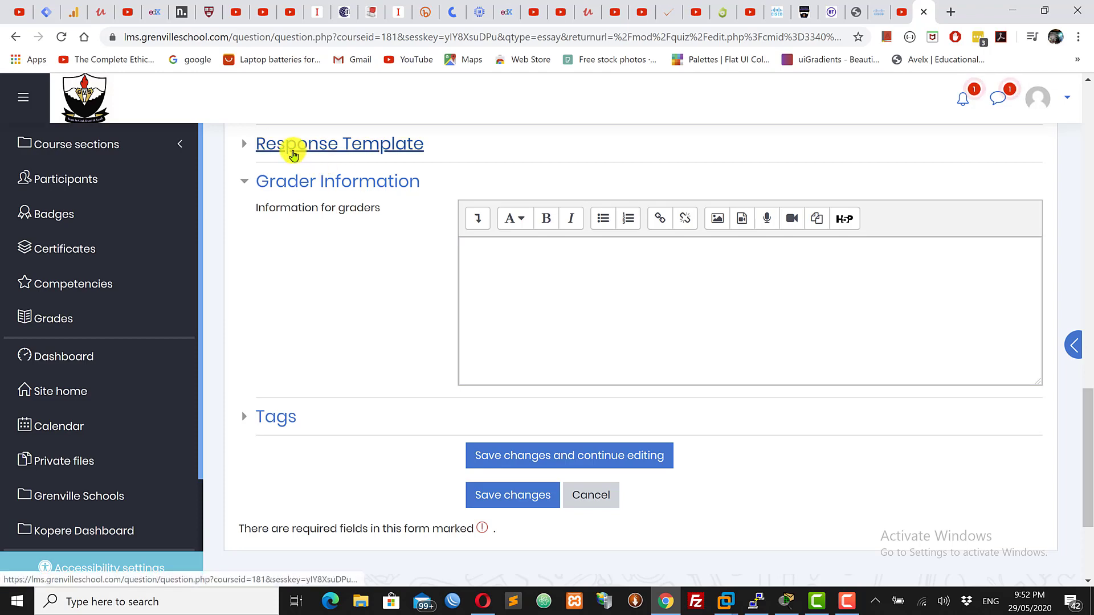
{"action": "left_click", "coordinate": [552, 255]}
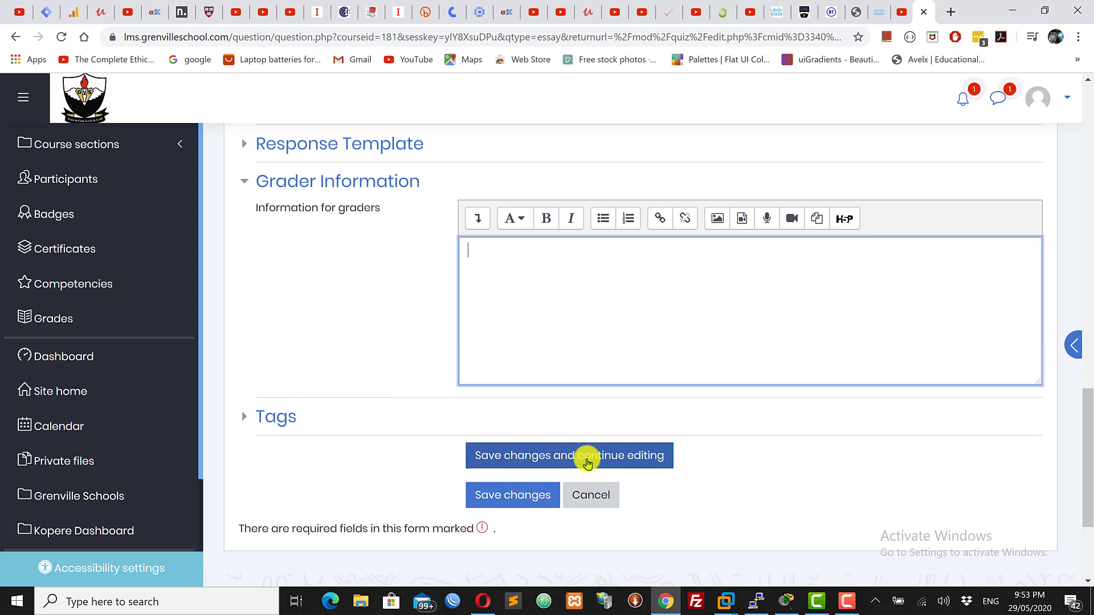
{"action": "left_click", "coordinate": [505, 499]}
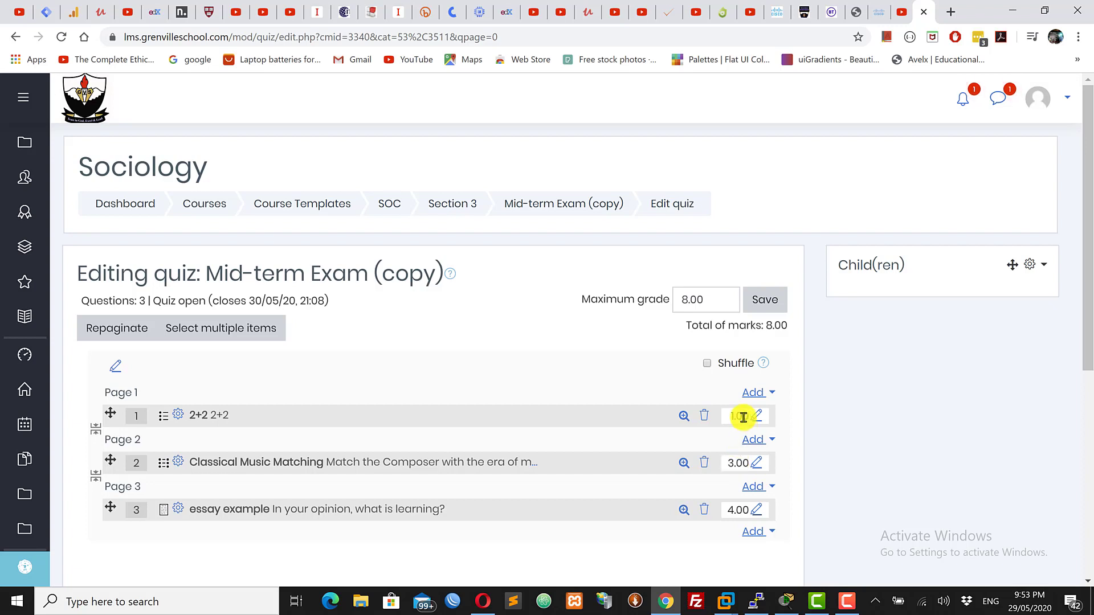
Set the quiz's maximum grade to 8 and save it
{"action": "left_click", "coordinate": [704, 301]}
{"action": "left_click_drag", "start_coordinate": [704, 302], "coordinate": [578, 300]}
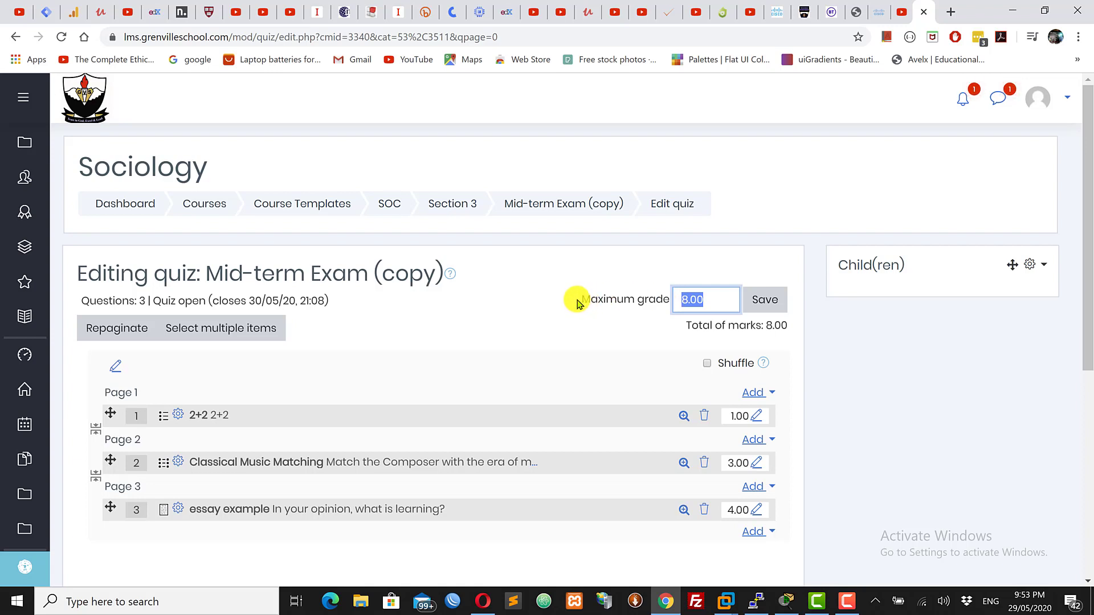
{"action": "left_click", "coordinate": [578, 300]}
{"action": "left_click_drag", "start_coordinate": [709, 301], "coordinate": [598, 294]}
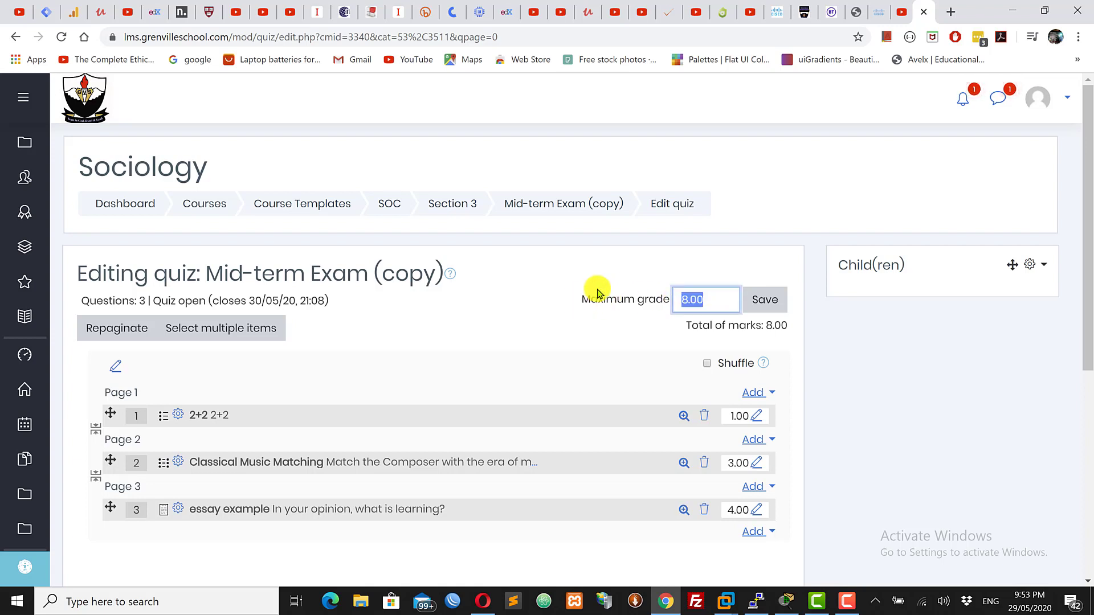
{"action": "type", "text": "20"}
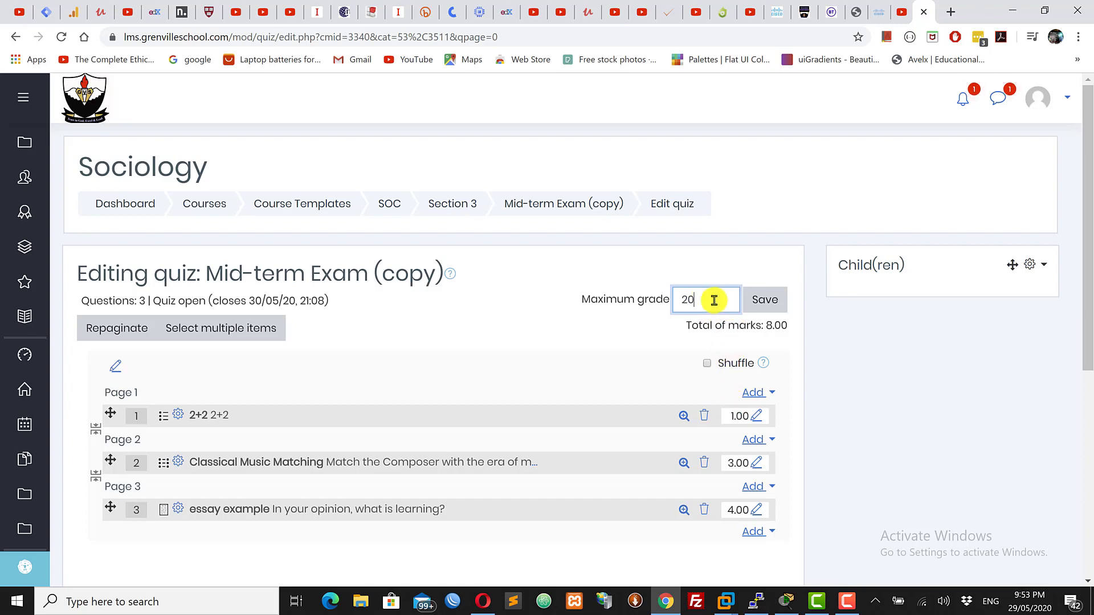
{"action": "left_click_drag", "start_coordinate": [711, 300], "coordinate": [628, 298]}
{"action": "type", "text": "8"}
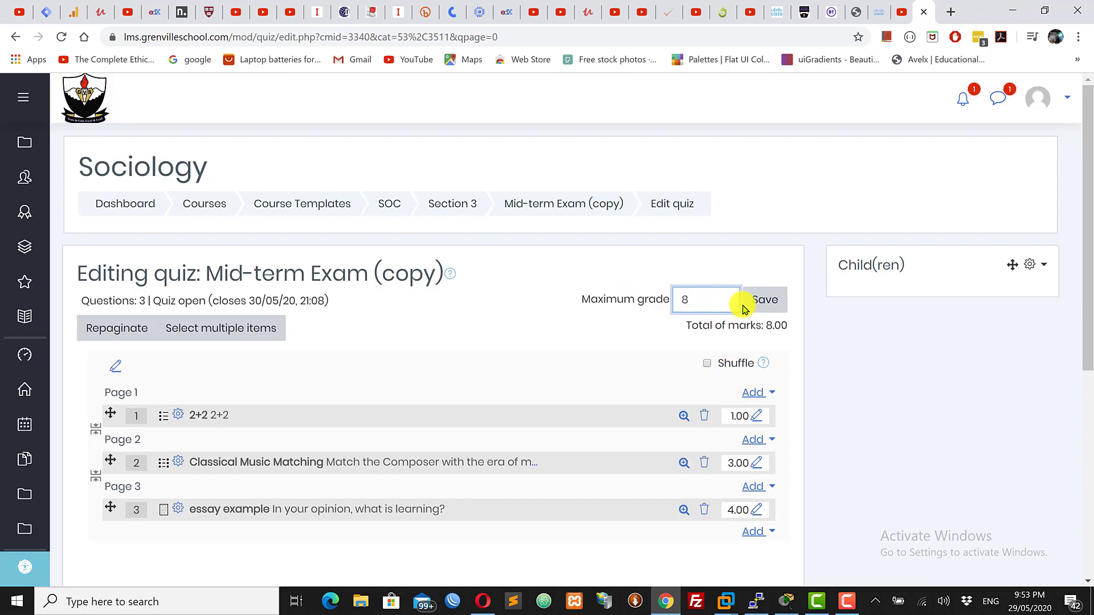
{"action": "left_click", "coordinate": [764, 301]}
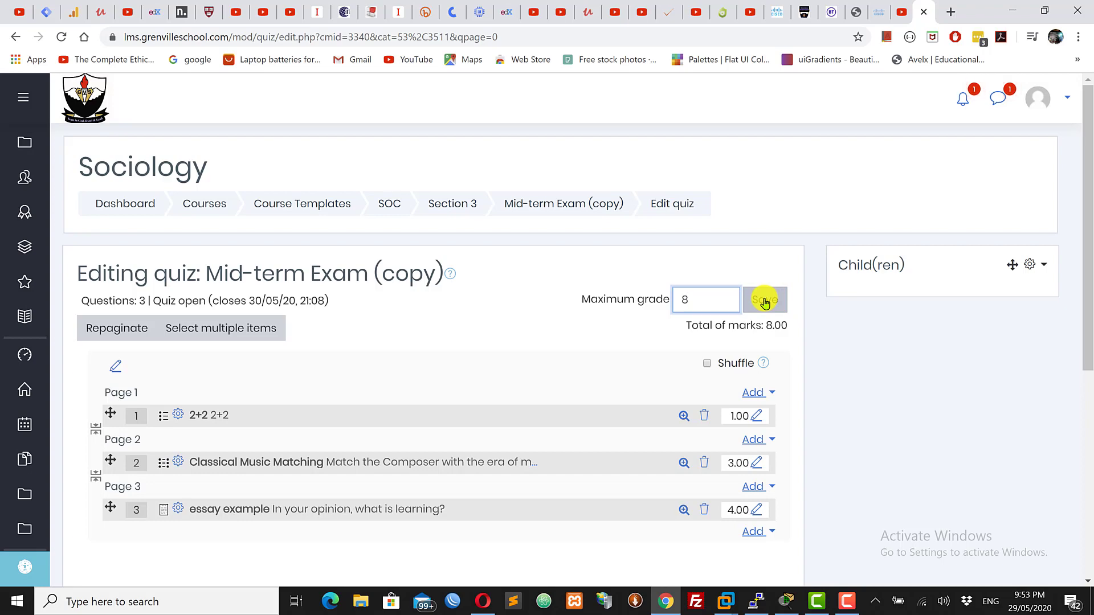
{"action": "left_click", "coordinate": [765, 301]}
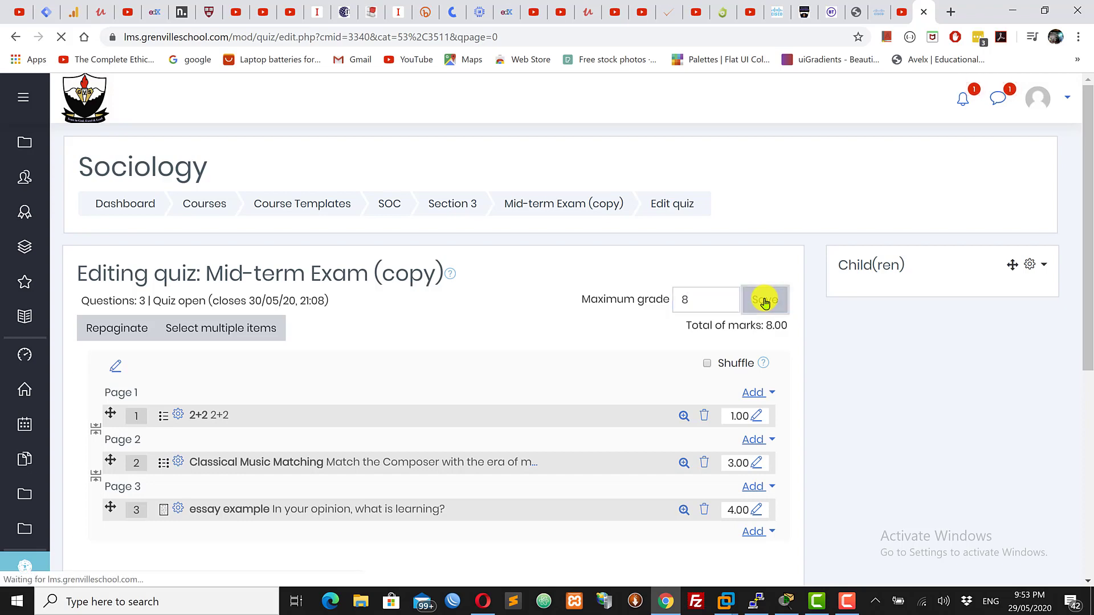
Switch to Opera, reload the course page and open the Mid-term Exam (copy) quiz
{"action": "left_click", "coordinate": [480, 607]}
{"action": "left_click", "coordinate": [88, 36]}
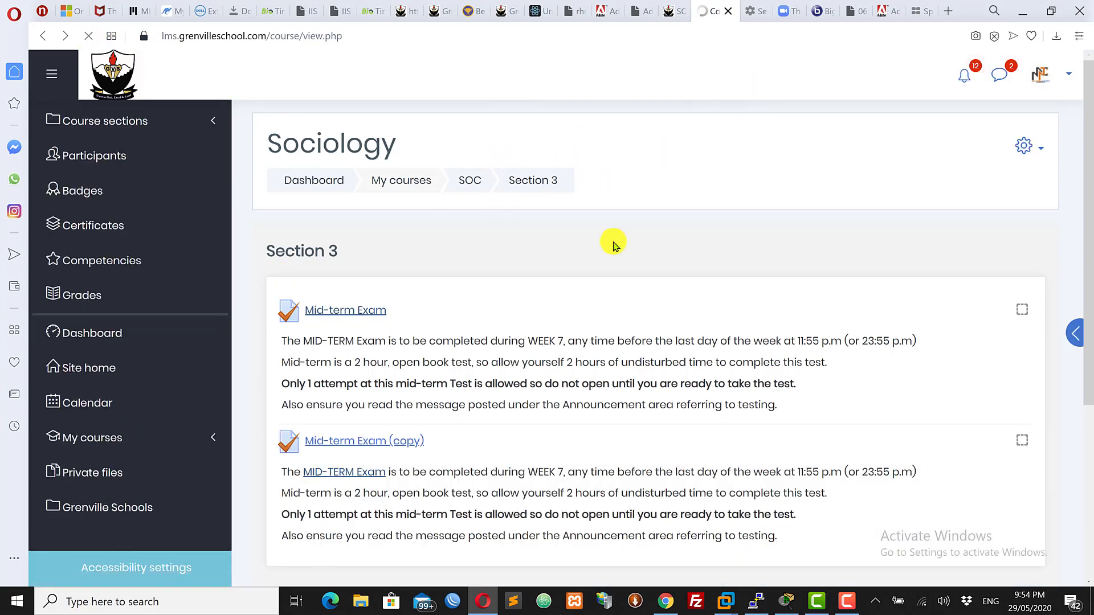
{"action": "left_click", "coordinate": [355, 442]}
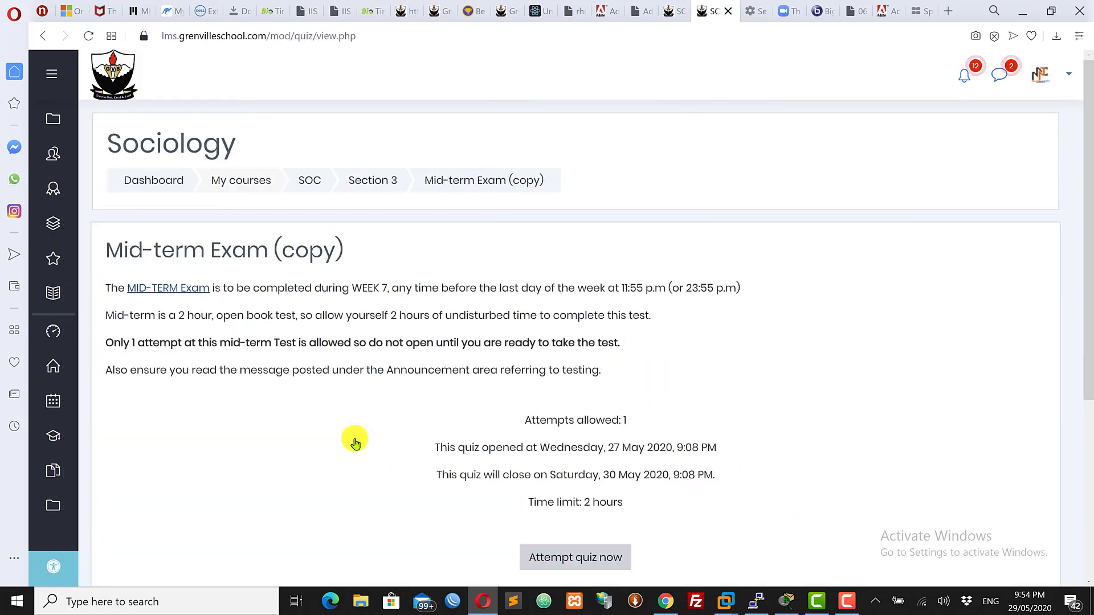
Start a timed attempt of the Mid-term Exam (copy) quiz
{"action": "left_click", "coordinate": [595, 563]}
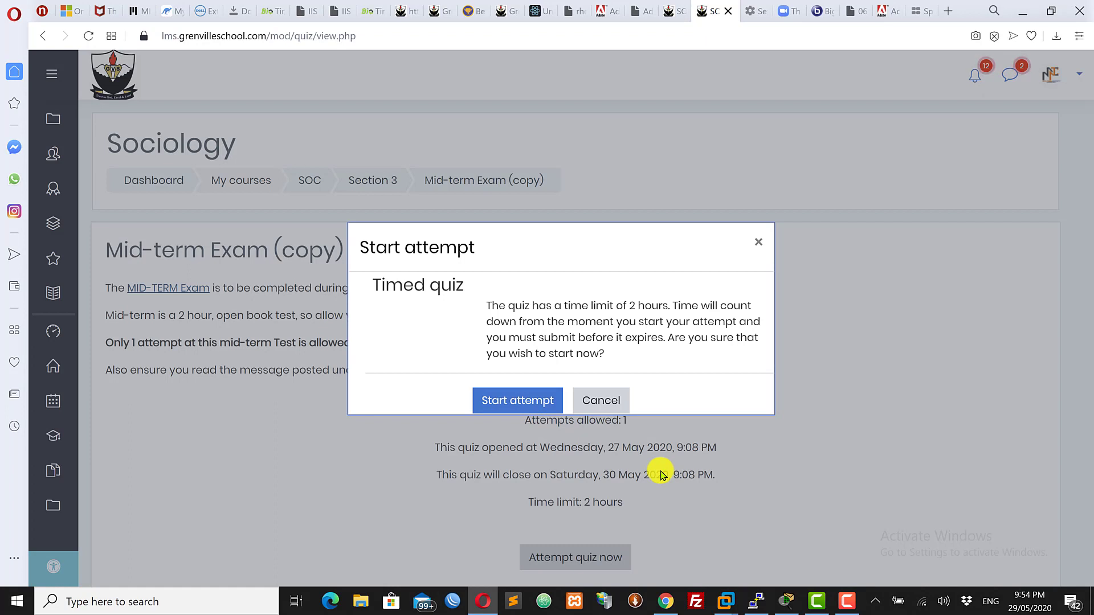
{"action": "left_click", "coordinate": [602, 402]}
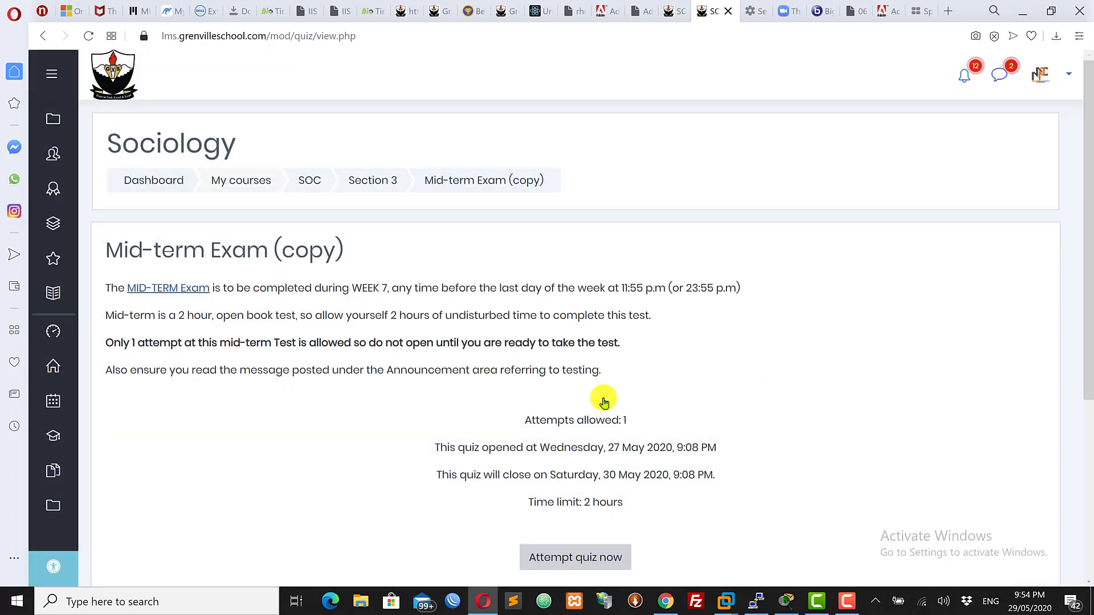
{"action": "left_click_drag", "start_coordinate": [1086, 237], "coordinate": [1087, 267]}
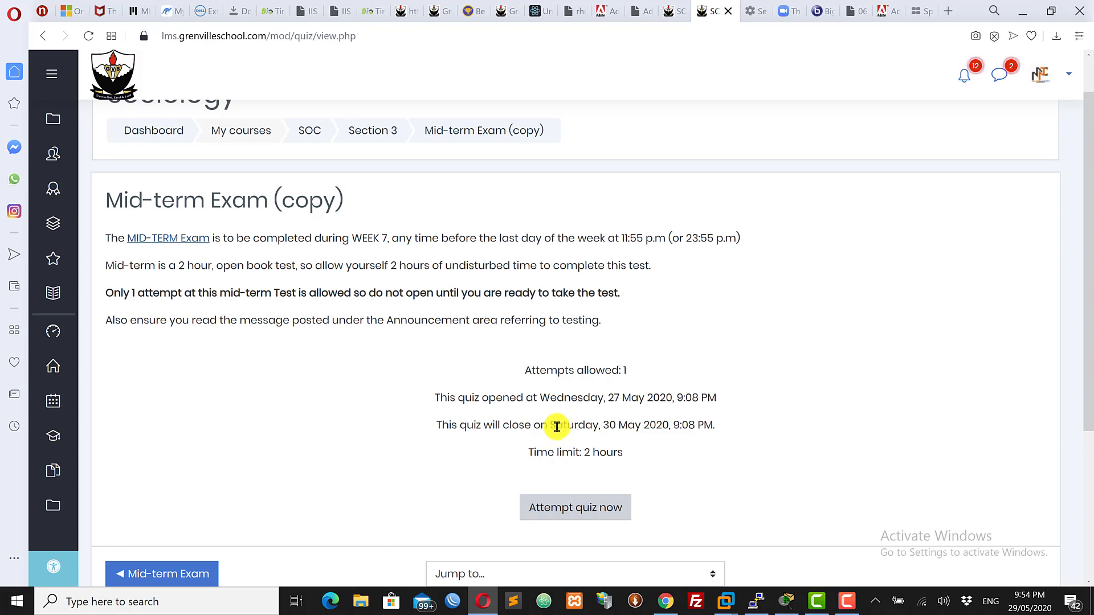
{"action": "left_click", "coordinate": [566, 512]}
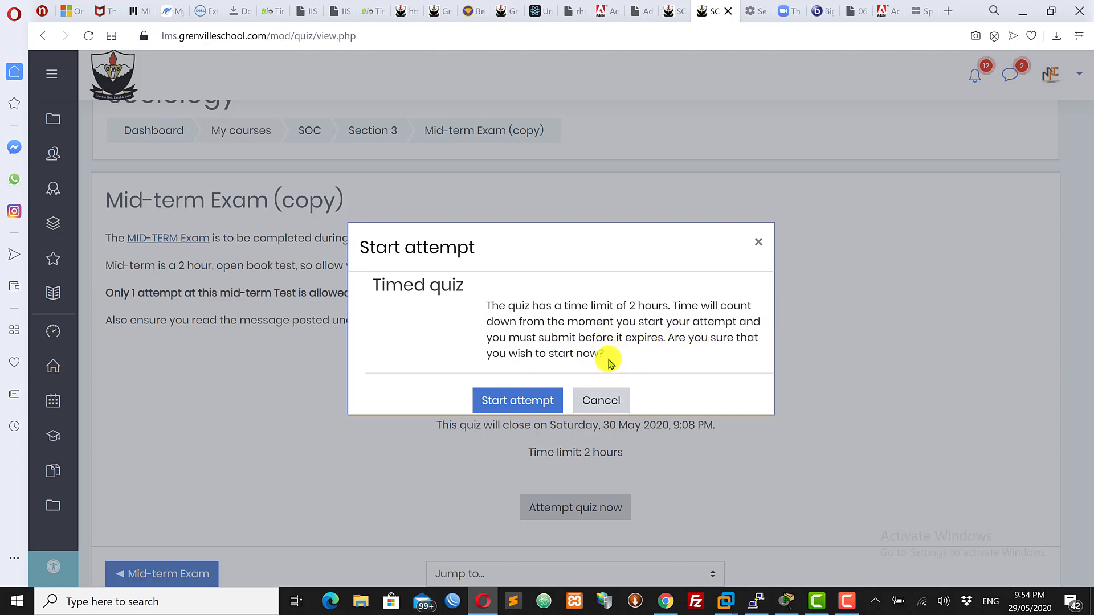
{"action": "left_click", "coordinate": [511, 402]}
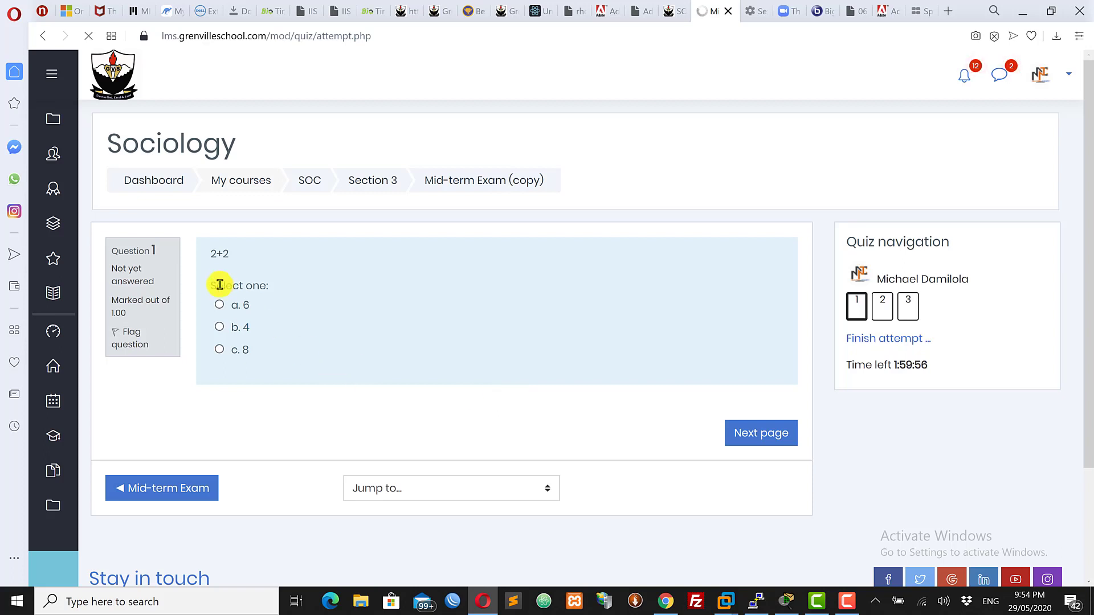
Answer question 1 with b. 4, page forward to question 2 and back to question 1
{"action": "left_click", "coordinate": [219, 327]}
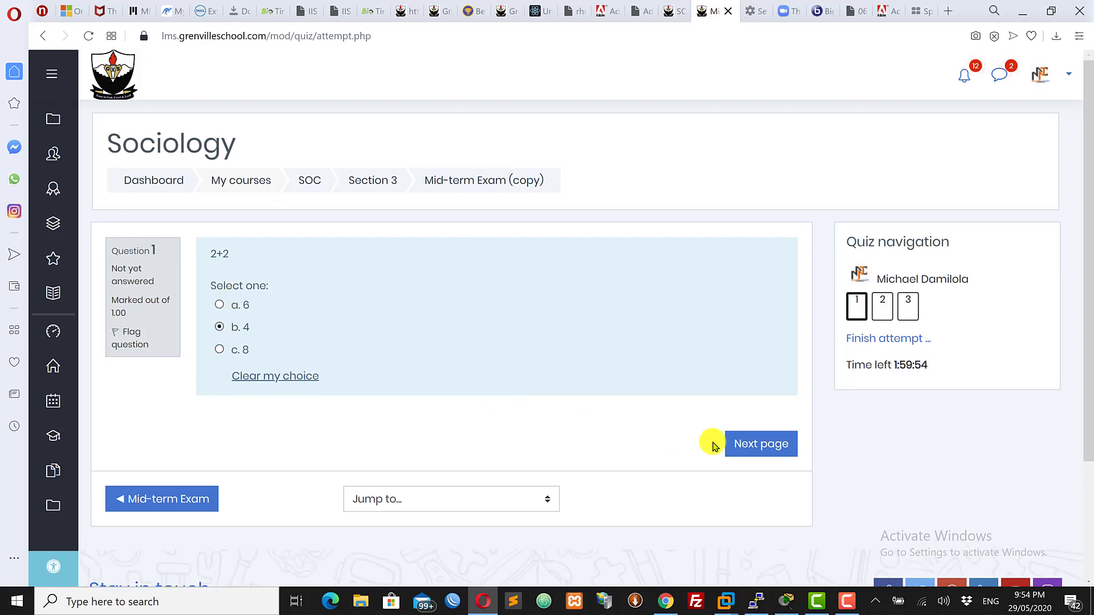
{"action": "left_click", "coordinate": [769, 449]}
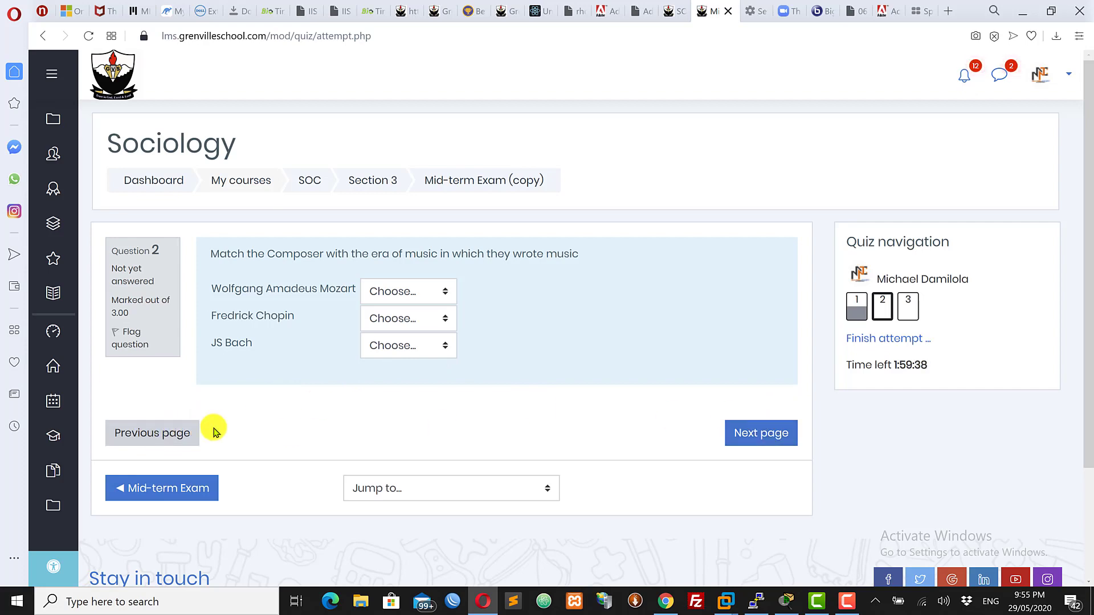
{"action": "left_click", "coordinate": [142, 437]}
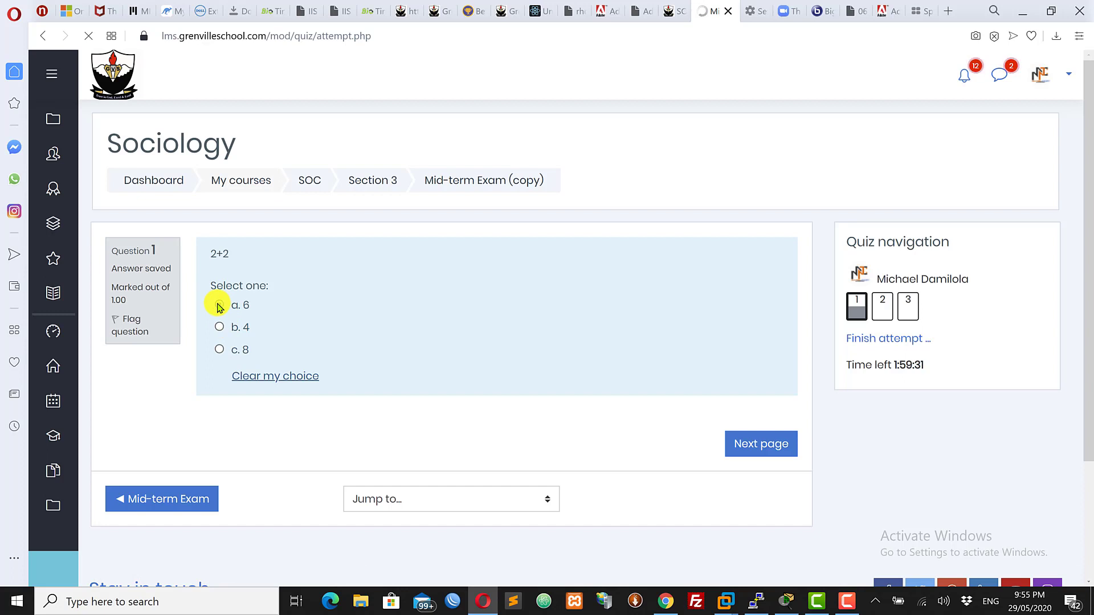
{"action": "left_click", "coordinate": [219, 350]}
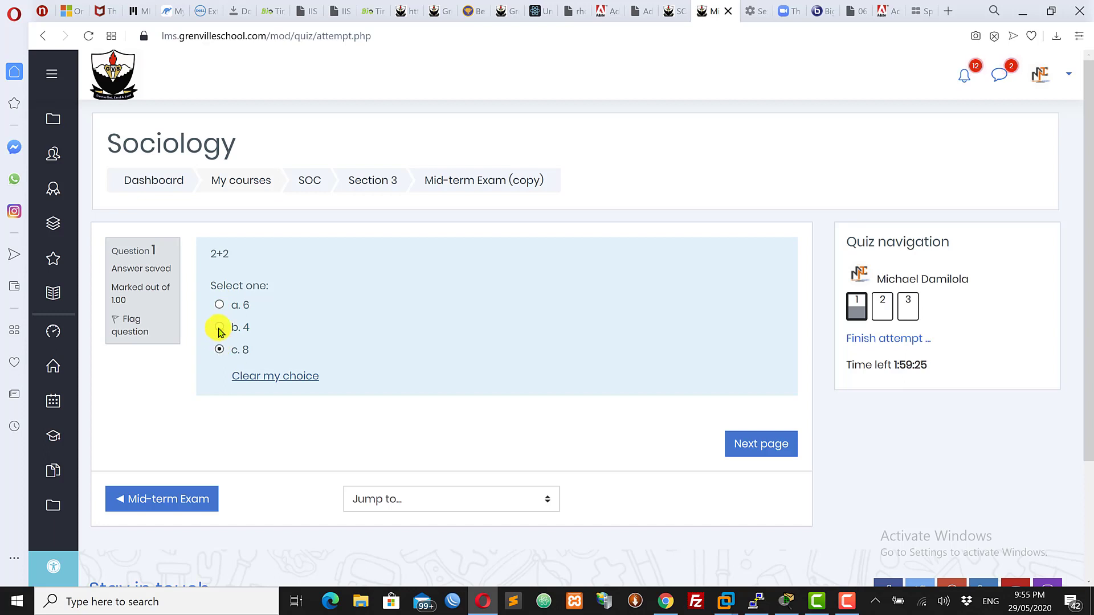
Clear the choice on question 1 and reselect b. 4, doing this twice
{"action": "left_click", "coordinate": [272, 376]}
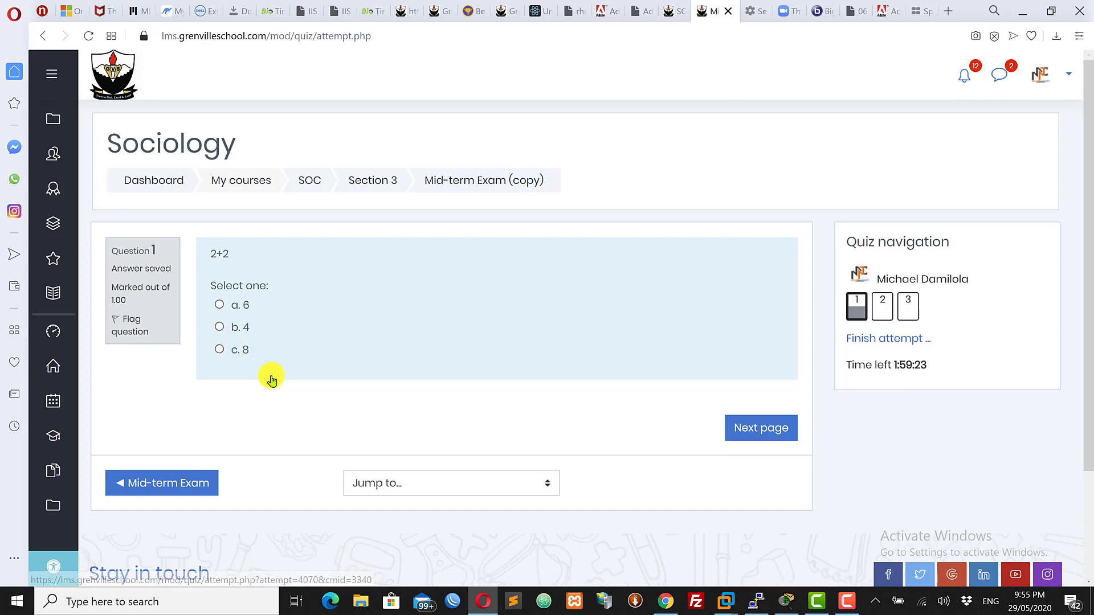
{"action": "left_click", "coordinate": [220, 328]}
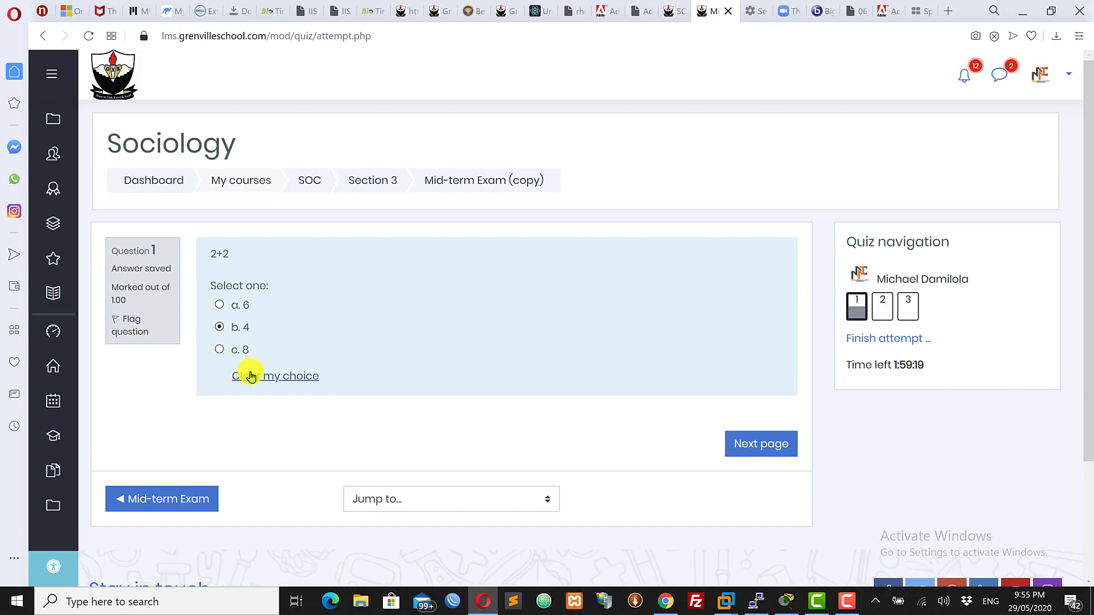
{"action": "left_click", "coordinate": [259, 376]}
{"action": "left_click", "coordinate": [220, 328]}
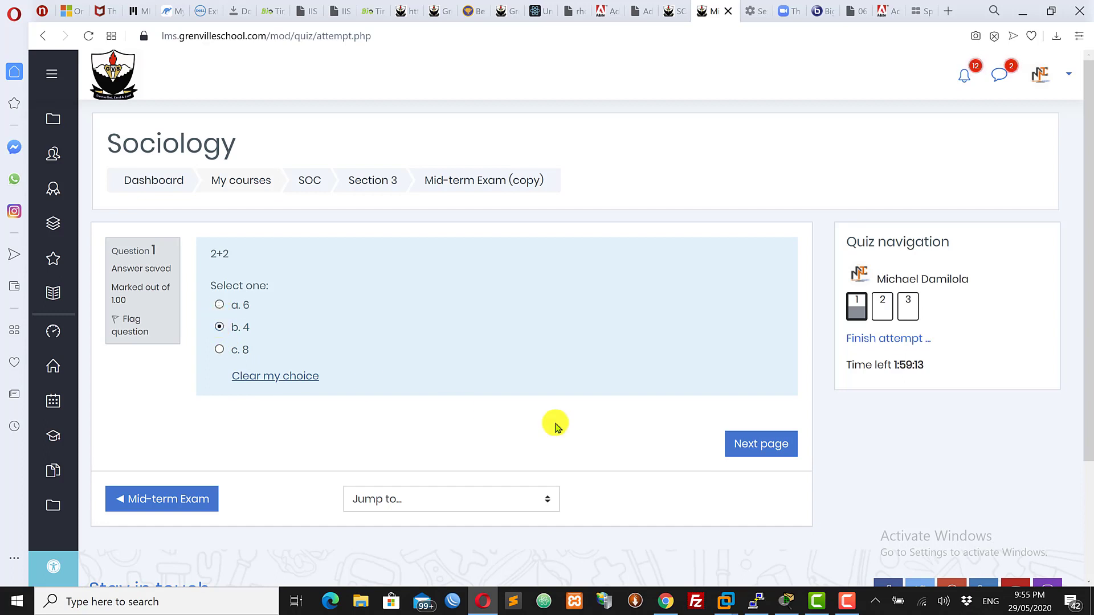
Go to question 2 and match Wolfgang Amadeus Mozart to Classical, Fredrick Chopin to Romantic and JS Bach to Baroque
{"action": "left_click", "coordinate": [777, 447]}
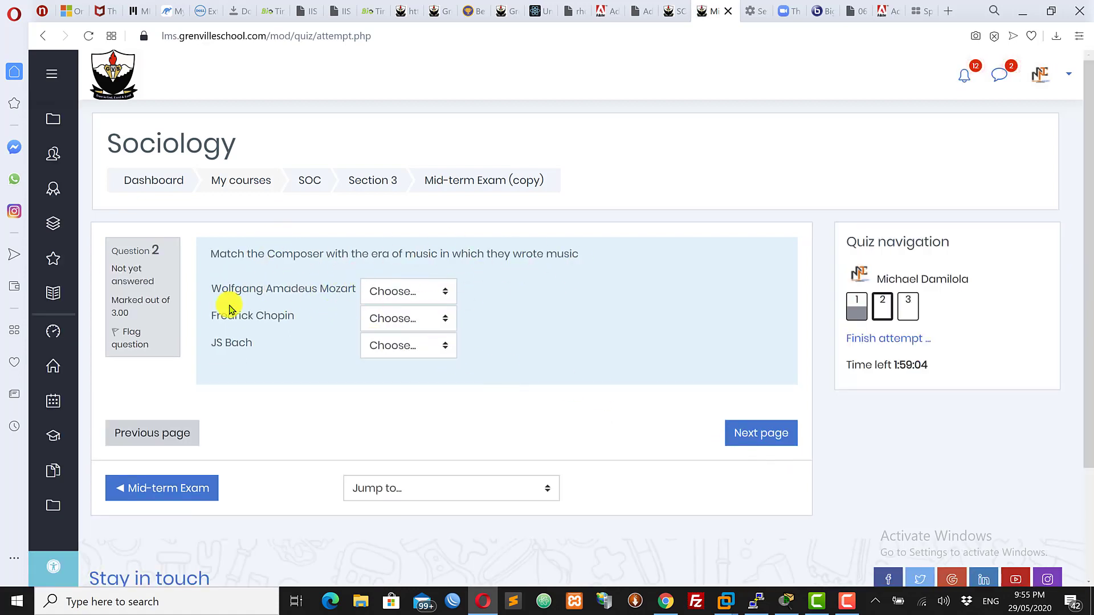
{"action": "left_click", "coordinate": [404, 290]}
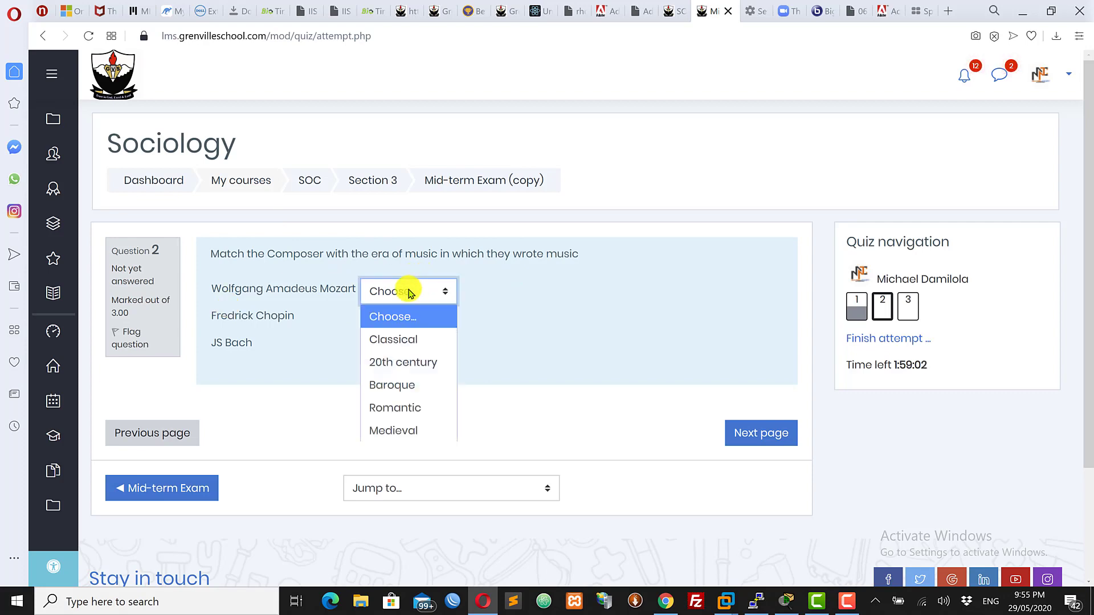
{"action": "left_click", "coordinate": [406, 341]}
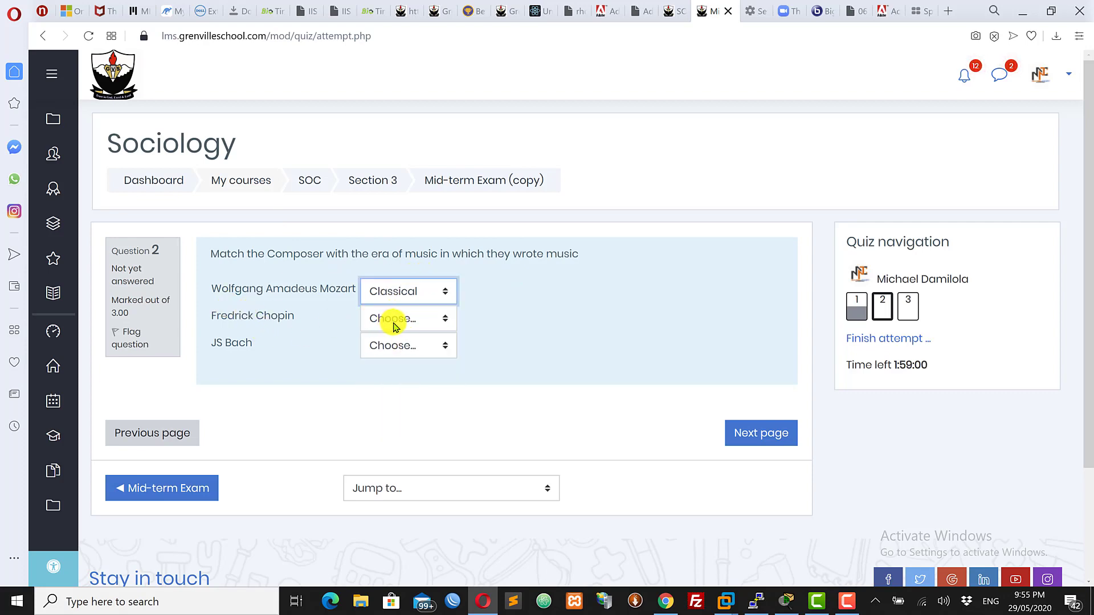
{"action": "left_click", "coordinate": [395, 323]}
{"action": "left_click", "coordinate": [396, 435]}
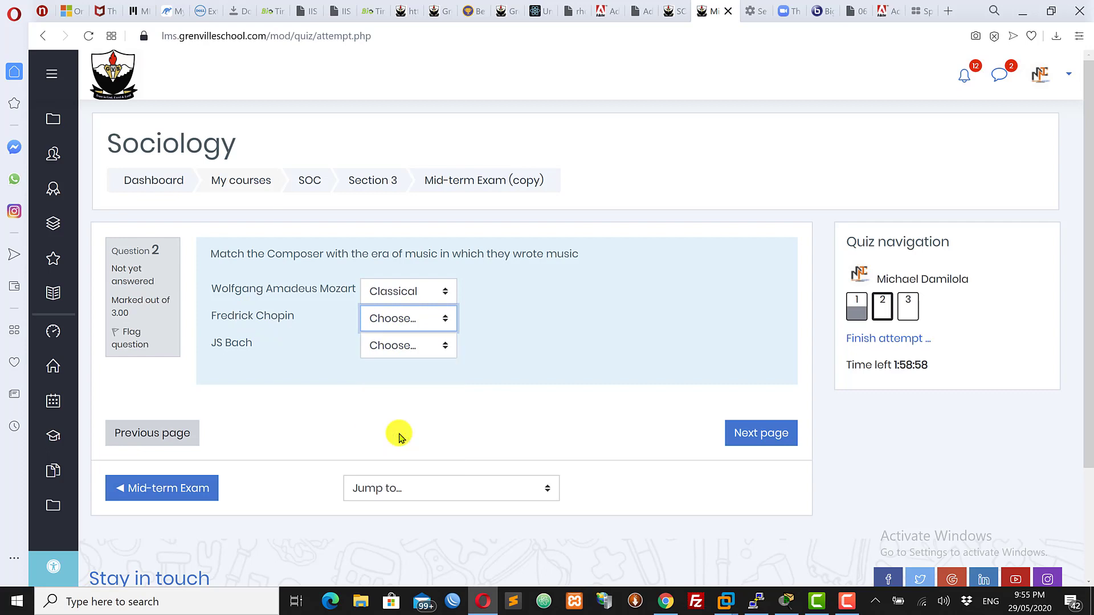
{"action": "left_click", "coordinate": [398, 349]}
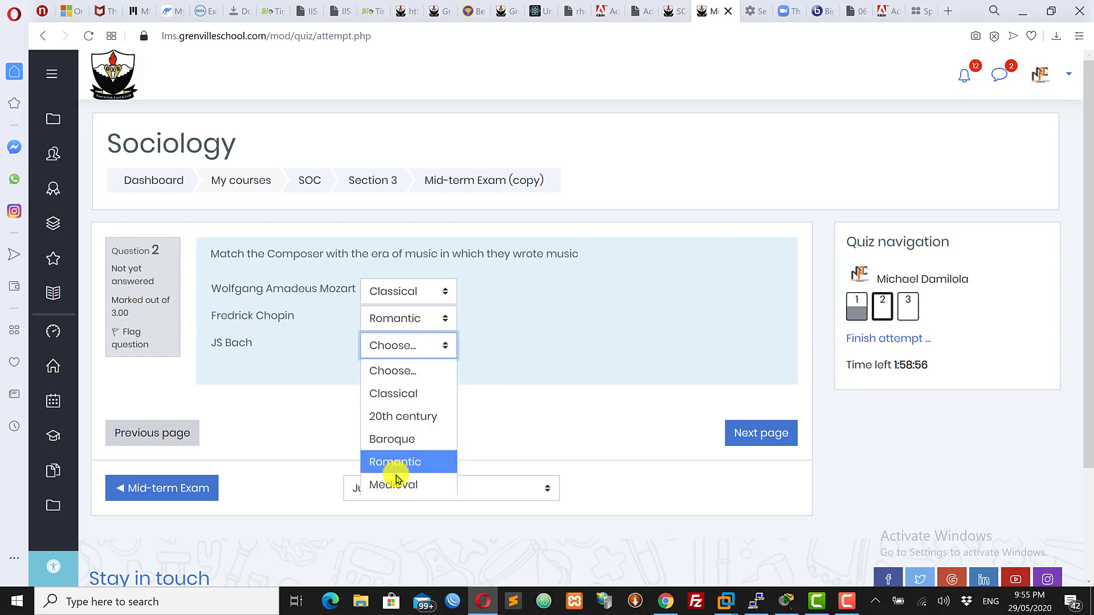
{"action": "left_click", "coordinate": [392, 440]}
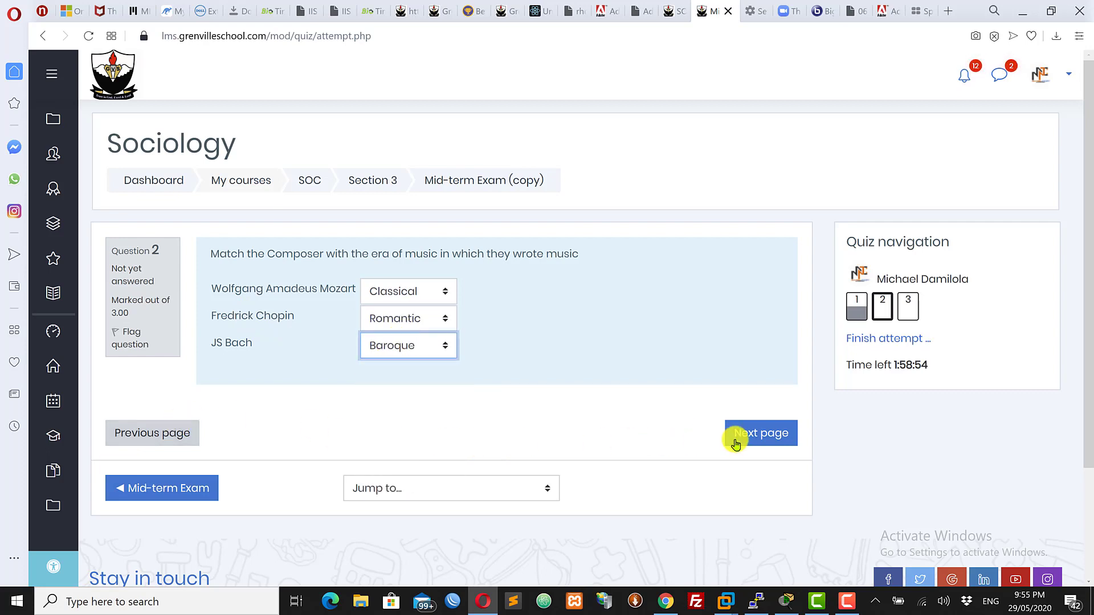
Go to question 3 and write the essay answer "Blah blah" in the response editor
{"action": "left_click", "coordinate": [758, 444]}
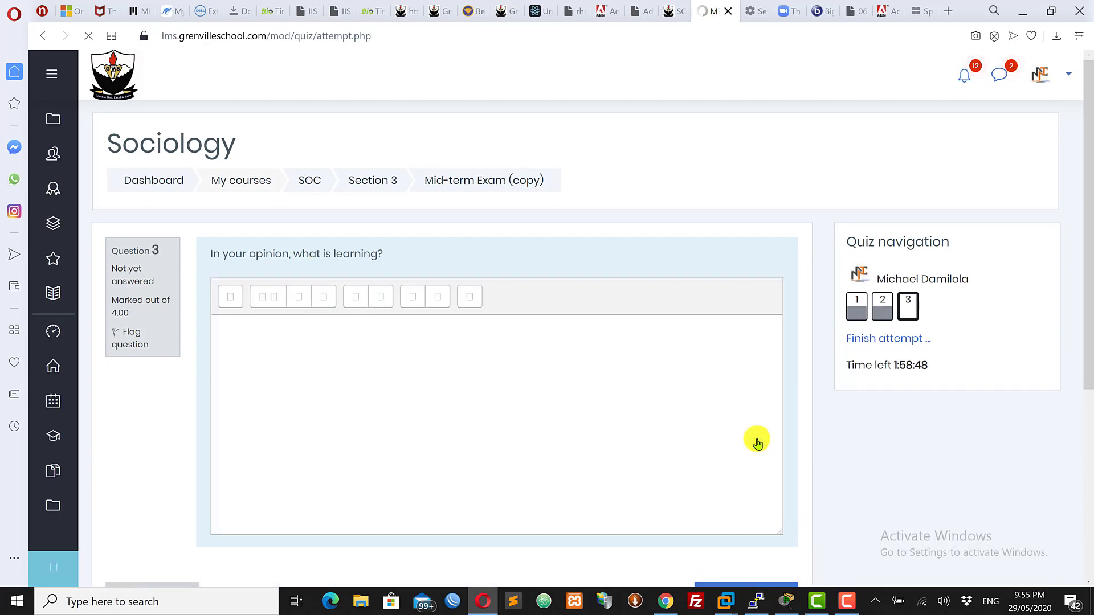
{"action": "left_click", "coordinate": [270, 319]}
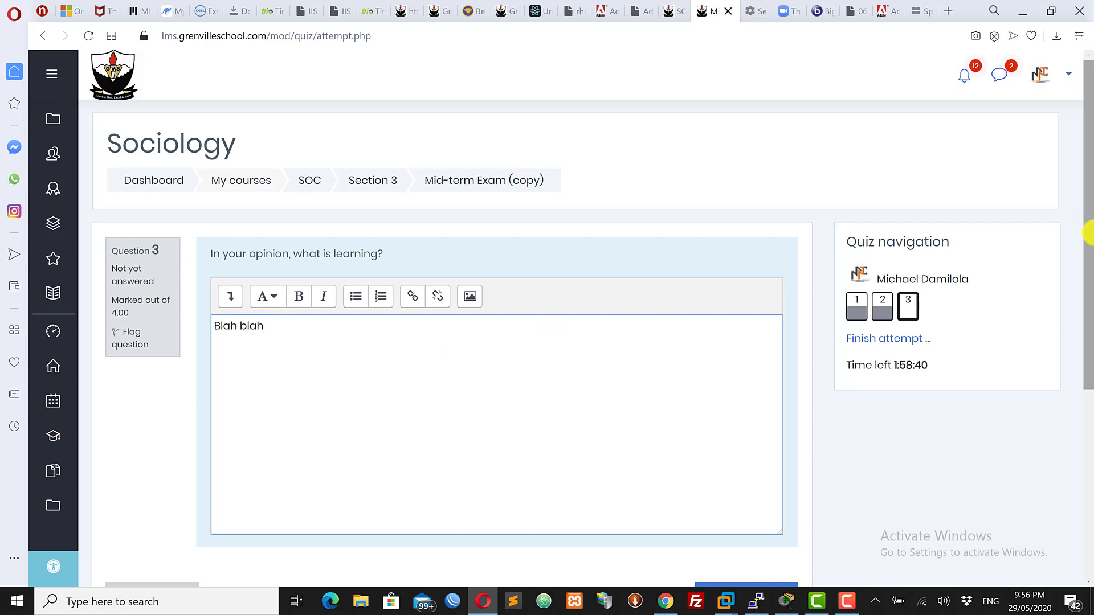
{"action": "left_click_drag", "start_coordinate": [1086, 247], "coordinate": [1085, 225]}
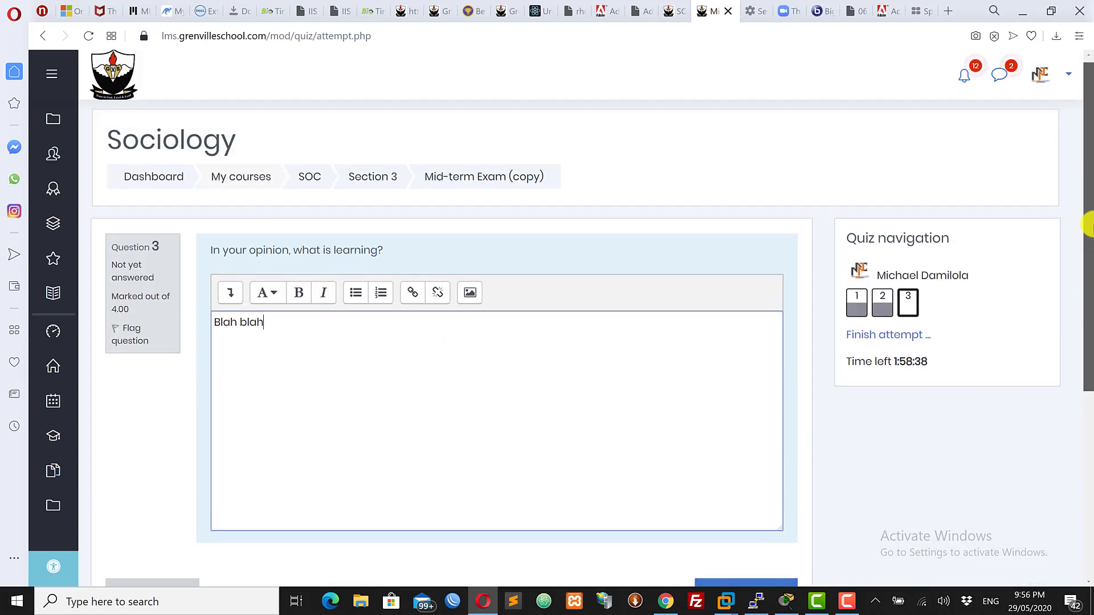
{"action": "left_click_drag", "start_coordinate": [925, 363], "coordinate": [796, 371]}
{"action": "left_click", "coordinate": [488, 439]}
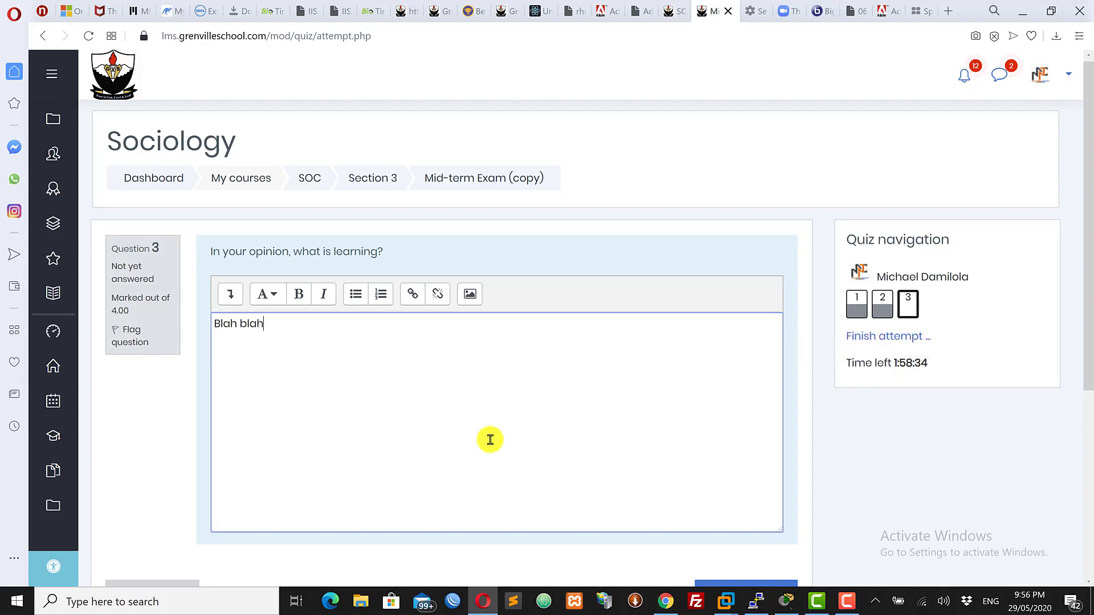
Move between questions 1, 2 and 3 through the quiz navigation and page buttons to check the saved answers
{"action": "left_click_drag", "start_coordinate": [1090, 258], "coordinate": [1088, 299]}
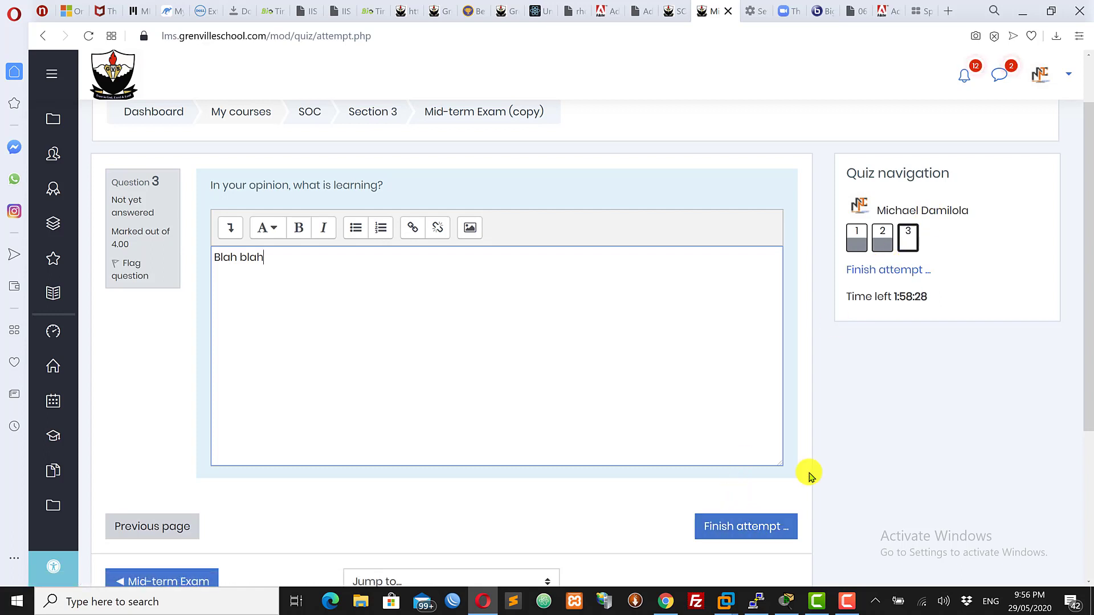
{"action": "left_click", "coordinate": [856, 244]}
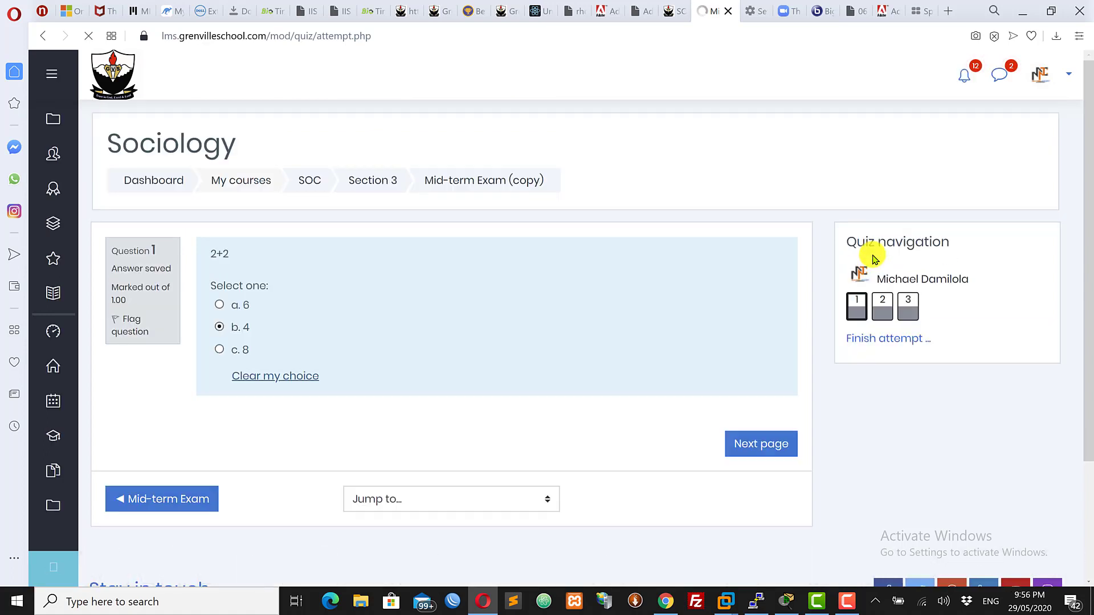
{"action": "left_click", "coordinate": [883, 315]}
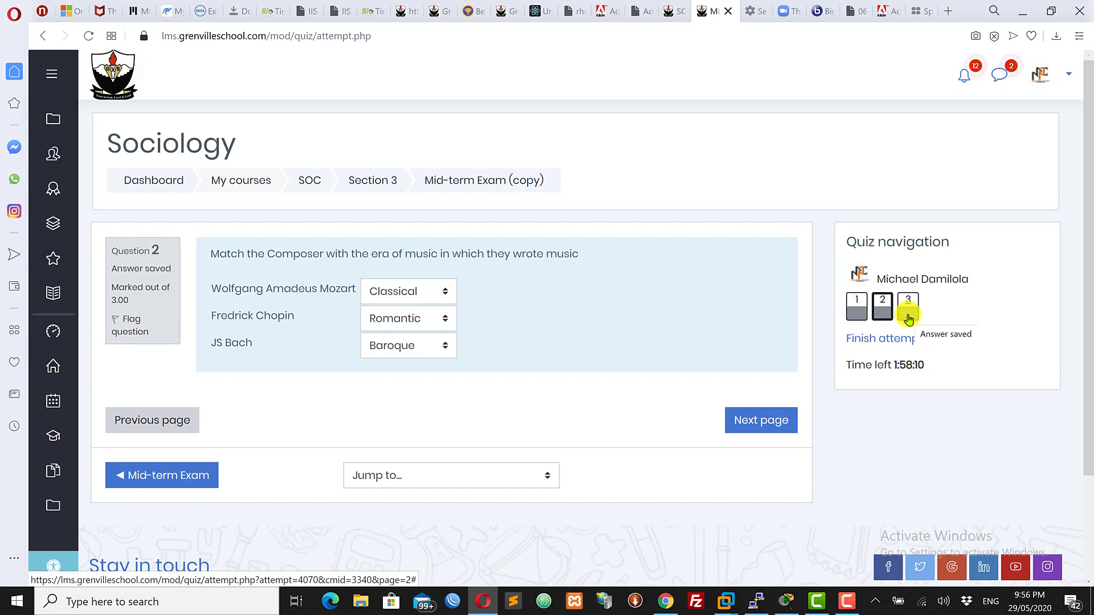
{"action": "left_click", "coordinate": [863, 311]}
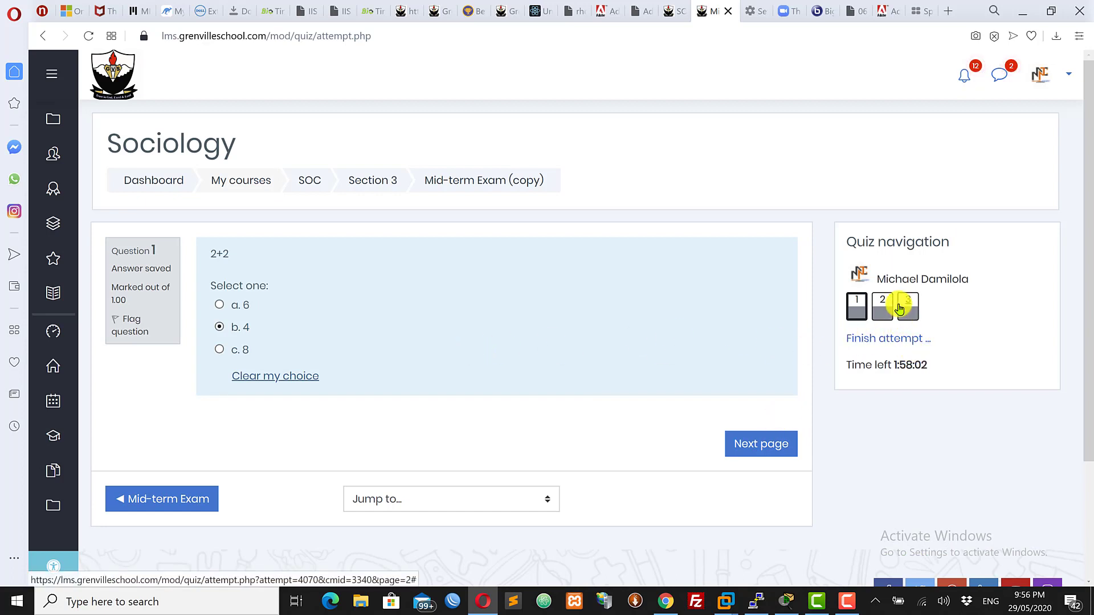
{"action": "left_click", "coordinate": [756, 451]}
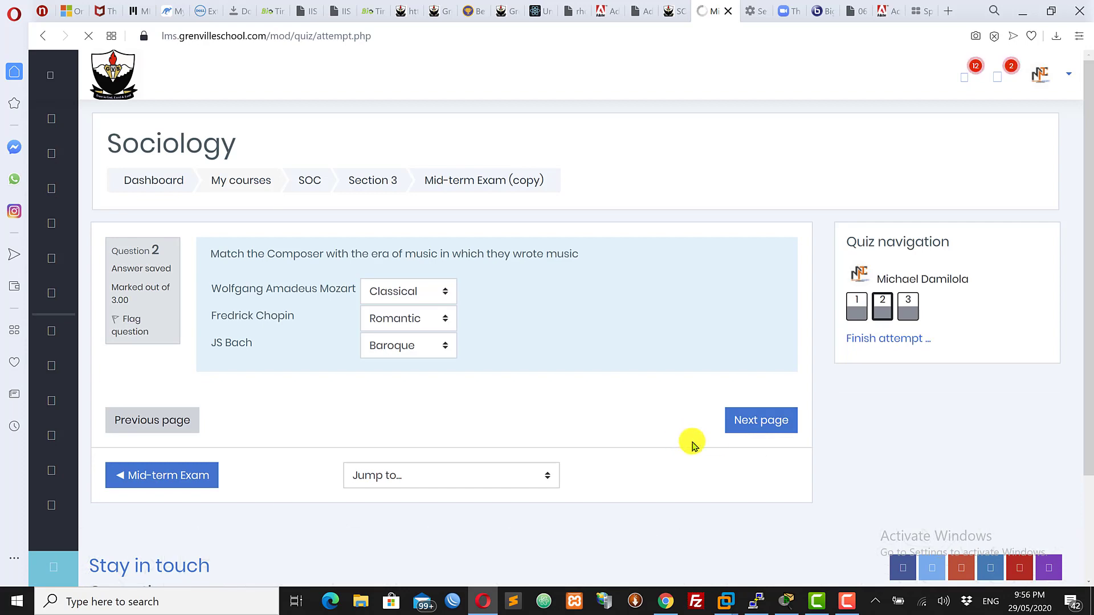
{"action": "left_click", "coordinate": [762, 419]}
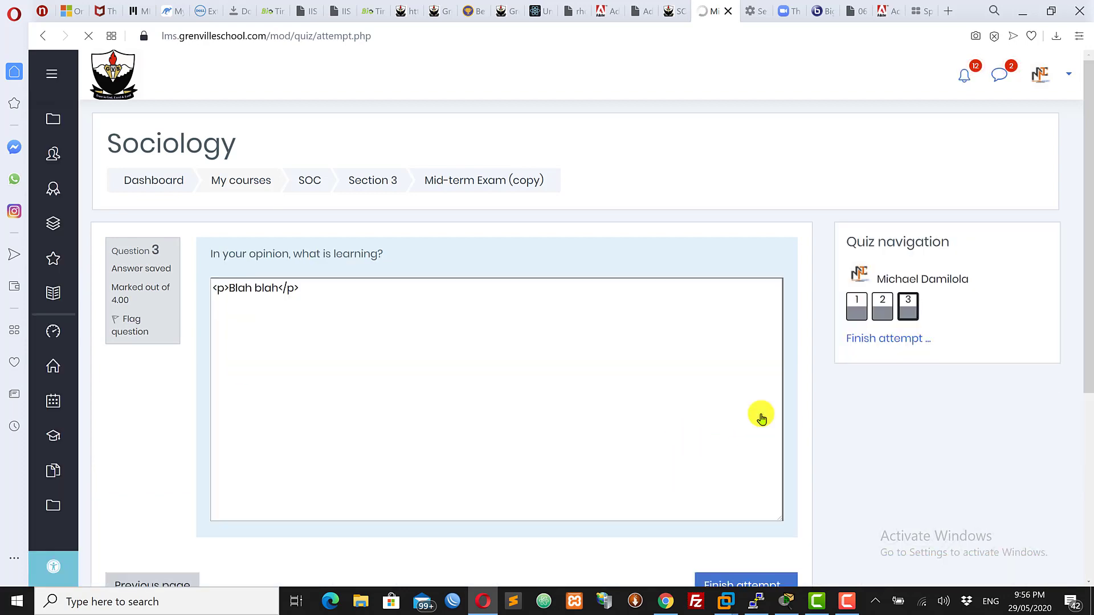
{"action": "scroll", "coordinate": [752, 501], "scroll_direction": "down", "scroll_amount": 3}
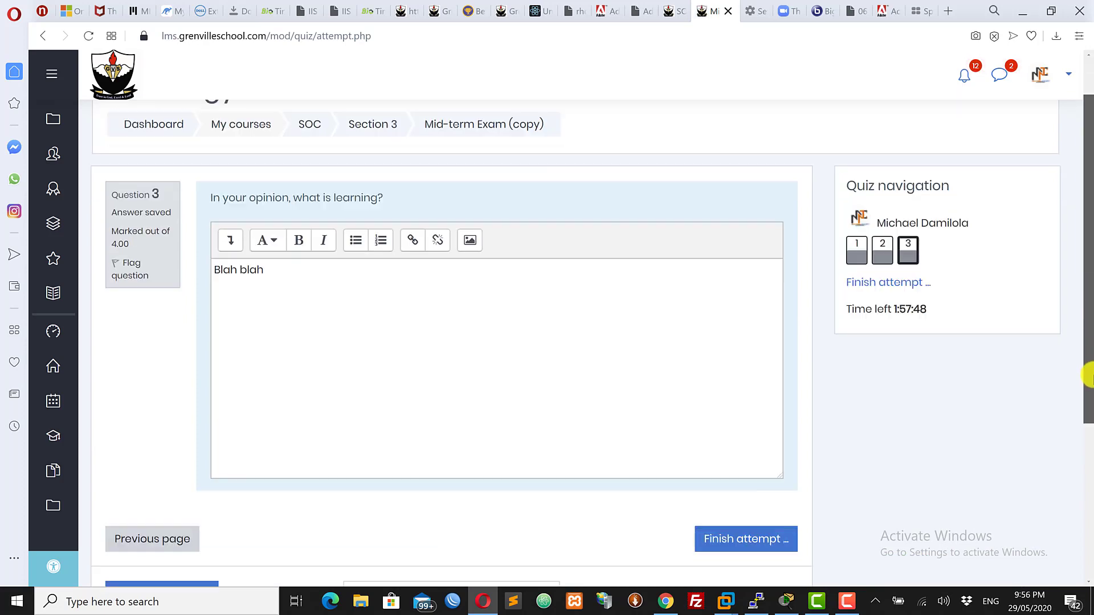
Finish the attempt and submit all answers, confirming the submission
{"action": "left_click", "coordinate": [731, 443]}
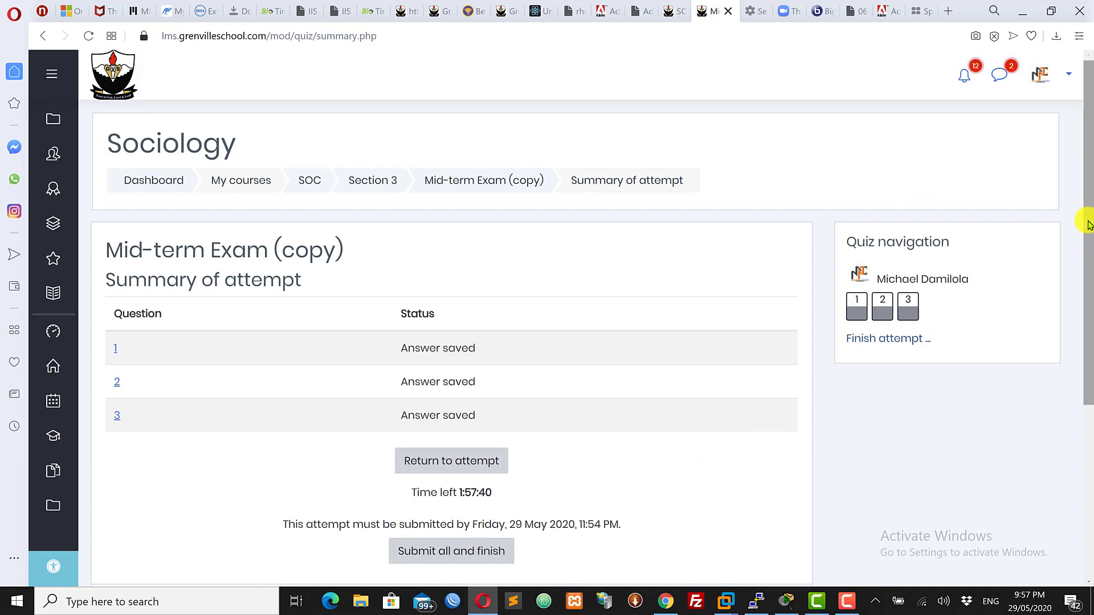
{"action": "left_click_drag", "start_coordinate": [1089, 224], "coordinate": [1089, 257]}
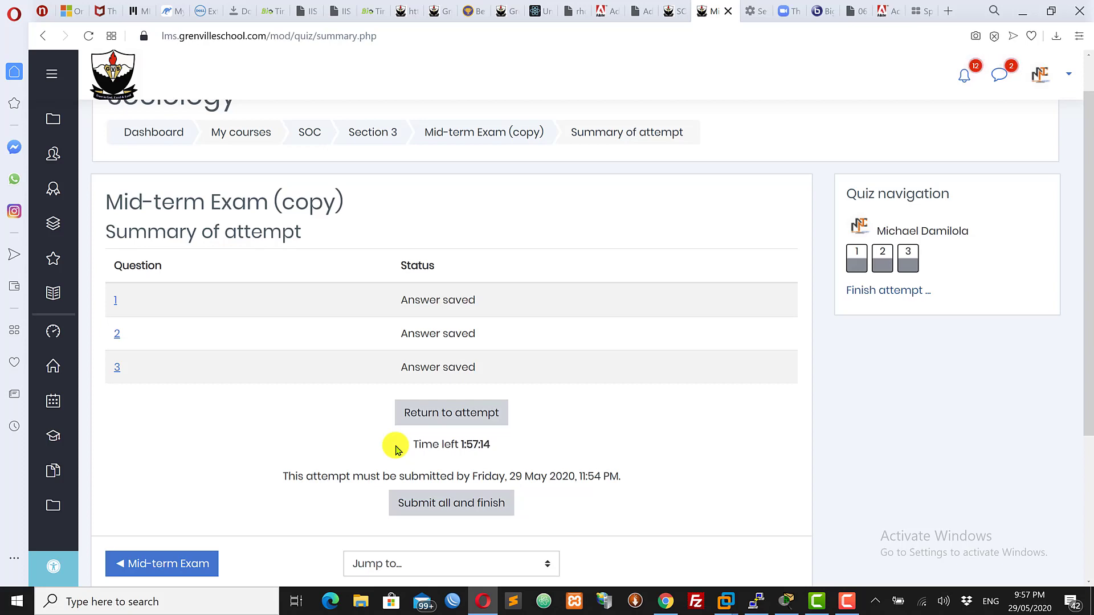
{"action": "left_click", "coordinate": [455, 509]}
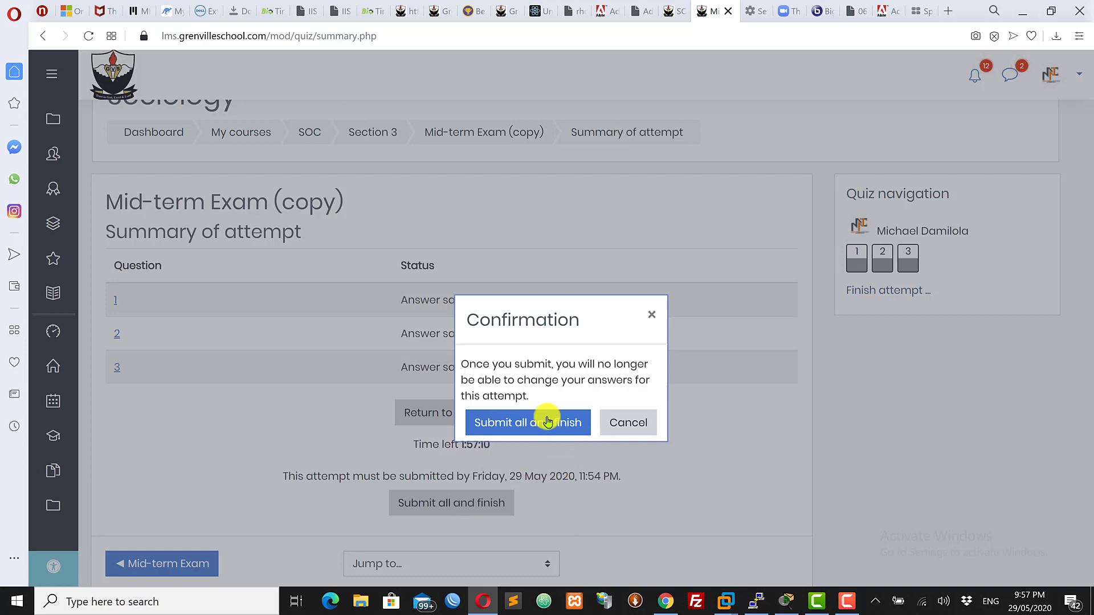
{"action": "left_click", "coordinate": [516, 419]}
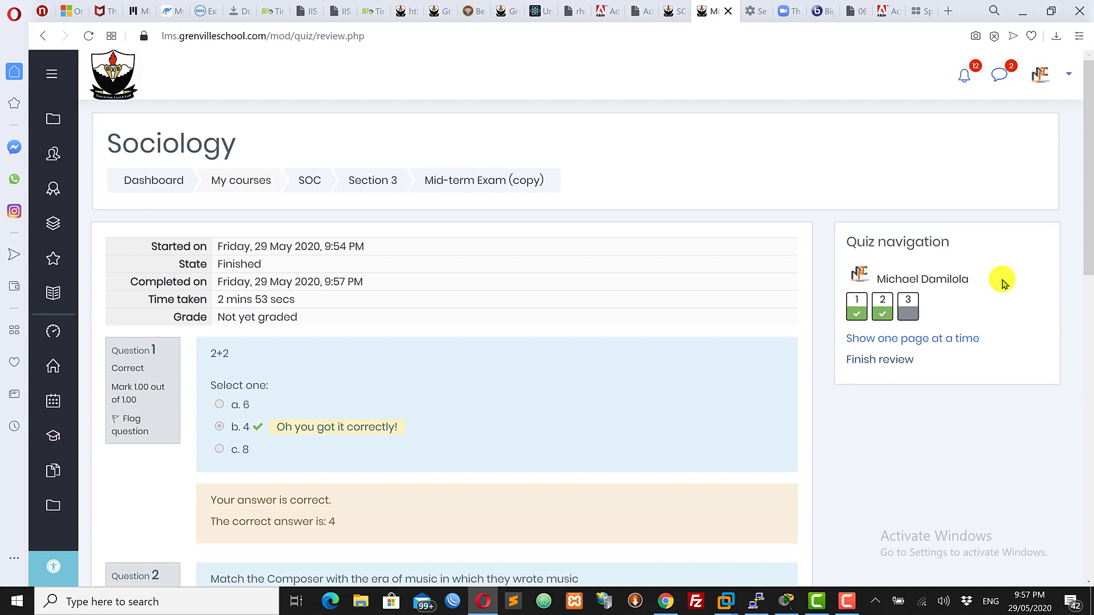
Examine the attempt review's grade status and the feedback for question 1
{"action": "left_click_drag", "start_coordinate": [1088, 136], "coordinate": [1089, 168]}
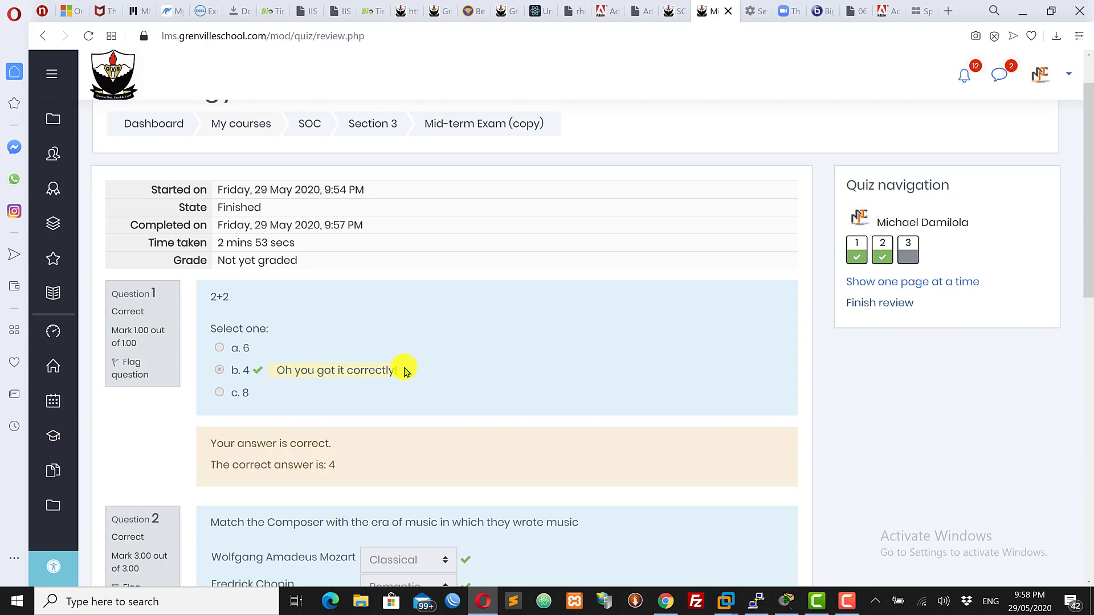
{"action": "left_click_drag", "start_coordinate": [345, 370], "coordinate": [316, 370]}
{"action": "left_click", "coordinate": [285, 366]}
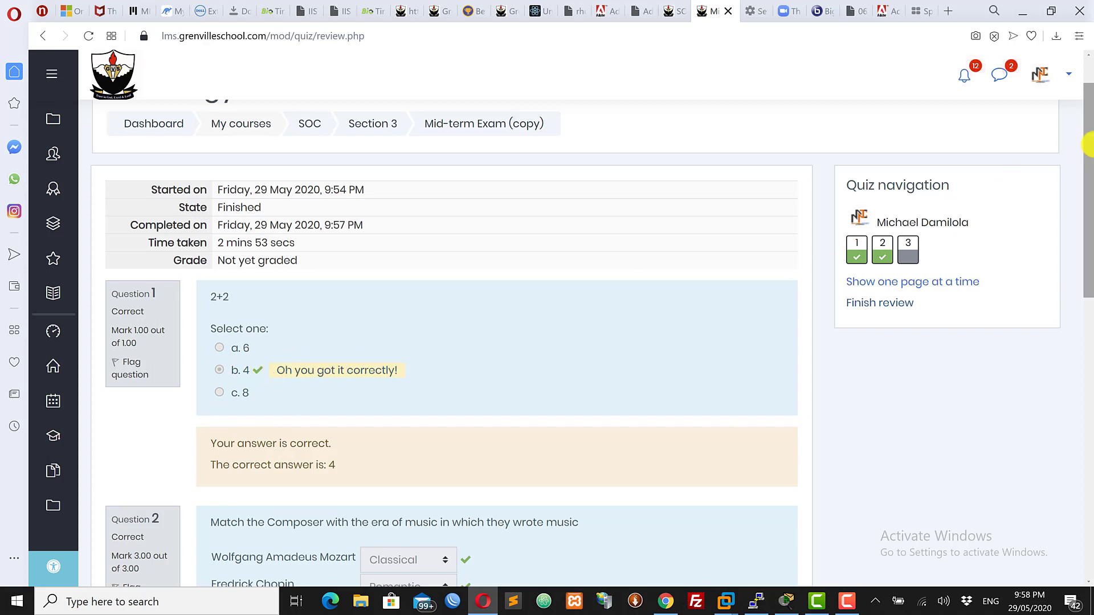
{"action": "left_click_drag", "start_coordinate": [1088, 142], "coordinate": [1088, 146]}
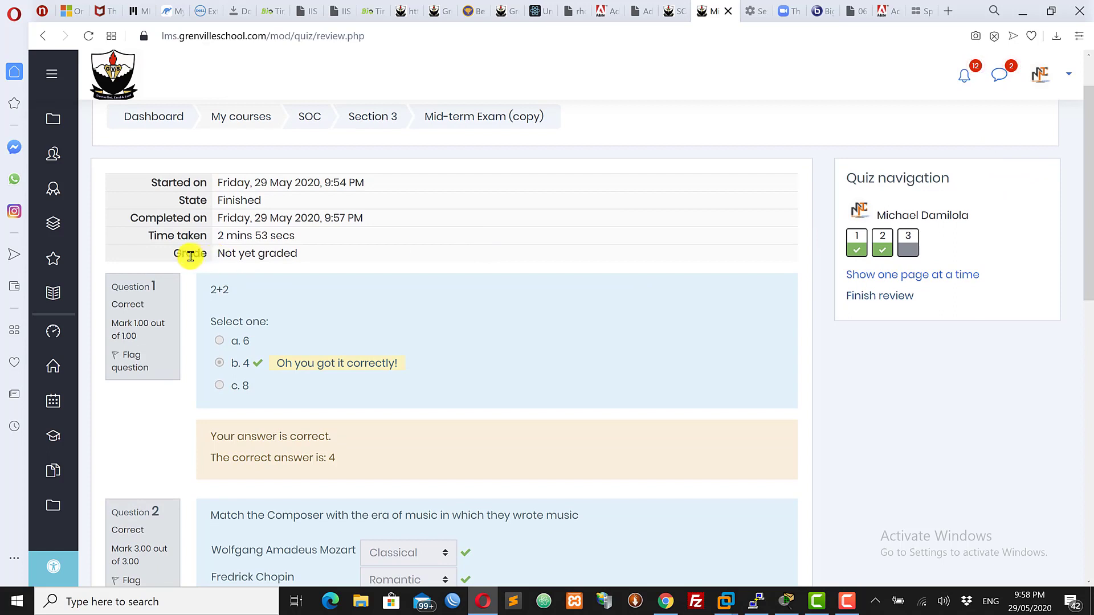
{"action": "left_click_drag", "start_coordinate": [175, 253], "coordinate": [217, 252]}
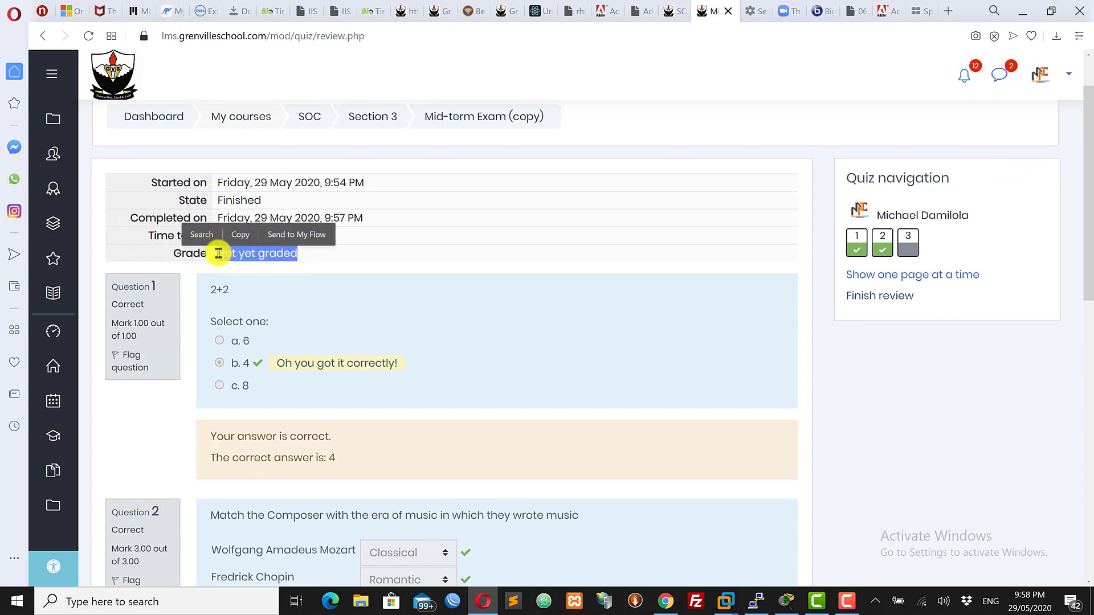
{"action": "left_click", "coordinate": [629, 134]}
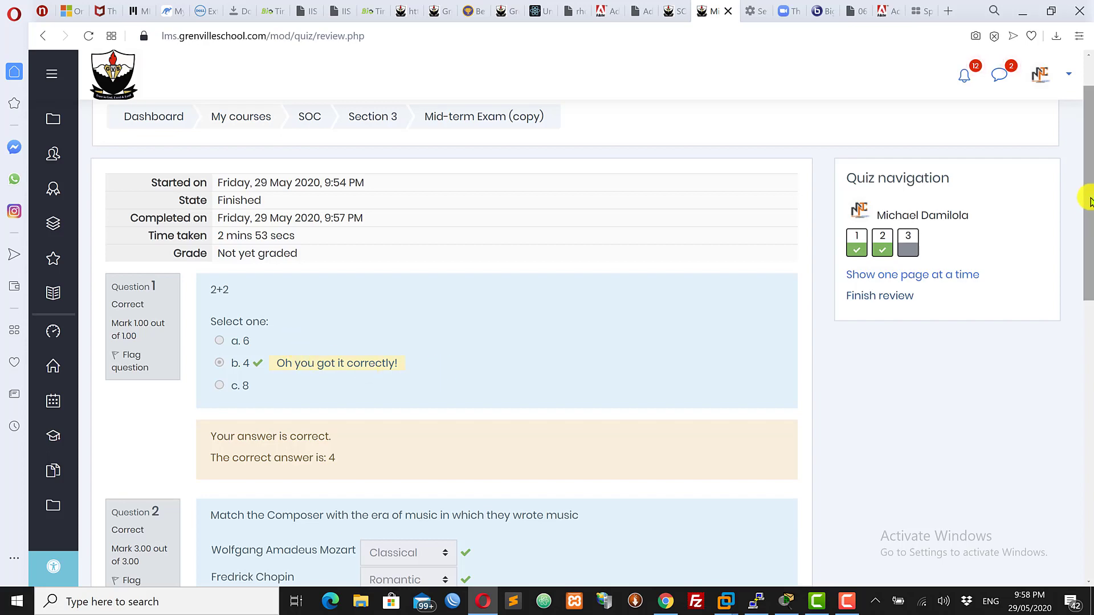
Scroll through the review to examine questions 2 and 3 and the overall feedback
{"action": "left_click_drag", "start_coordinate": [1086, 195], "coordinate": [1089, 377]}
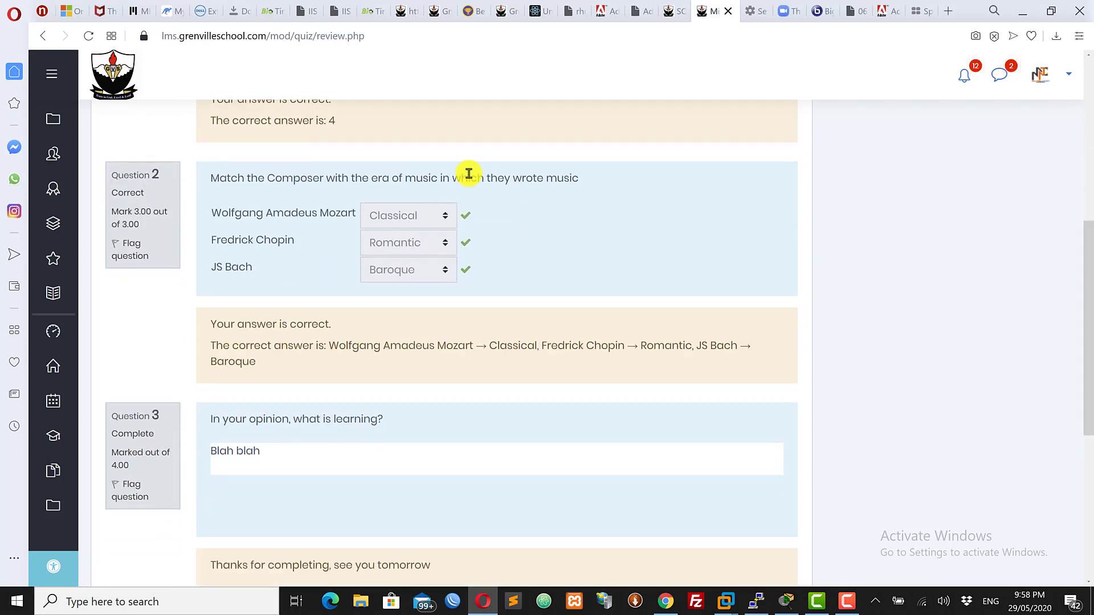
{"action": "scroll", "coordinate": [1088, 330], "scroll_direction": "down", "scroll_amount": 2}
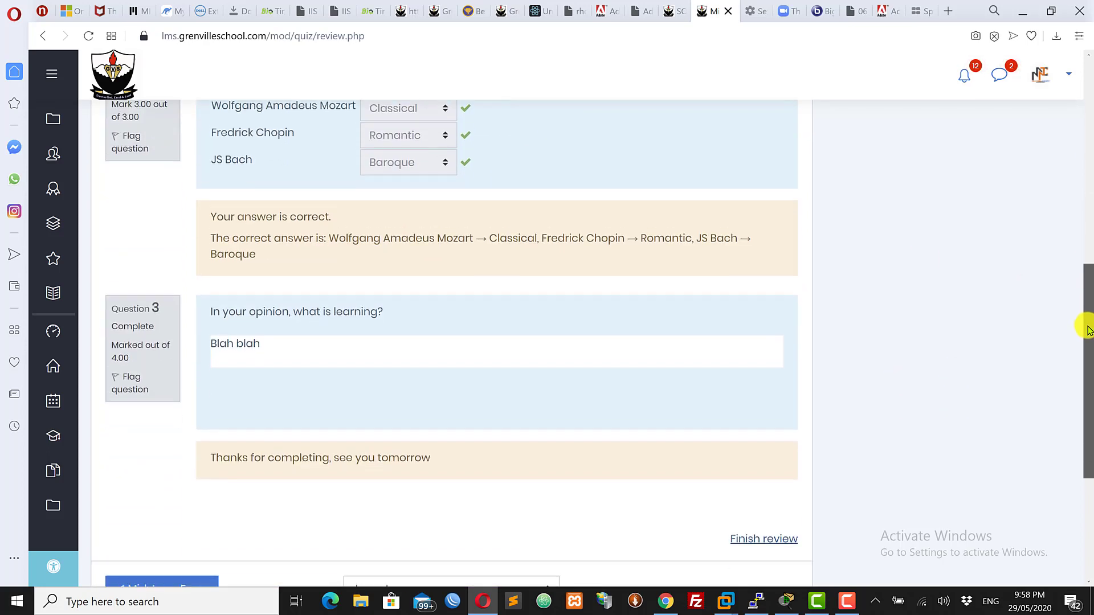
{"action": "left_click_drag", "start_coordinate": [1087, 326], "coordinate": [1084, 352]}
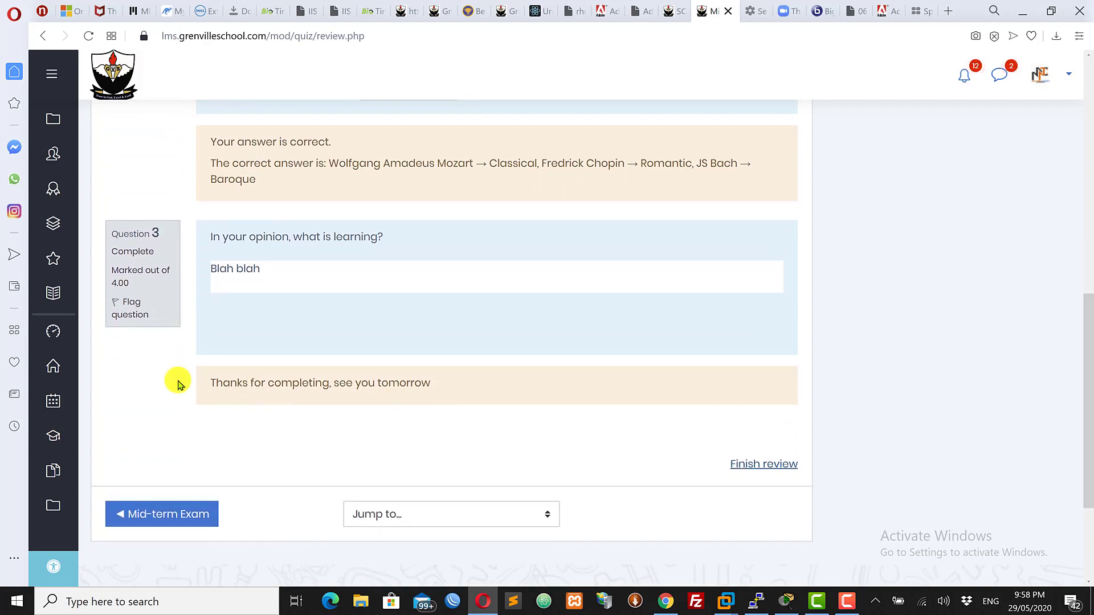
{"action": "left_click_drag", "start_coordinate": [211, 384], "coordinate": [451, 399]}
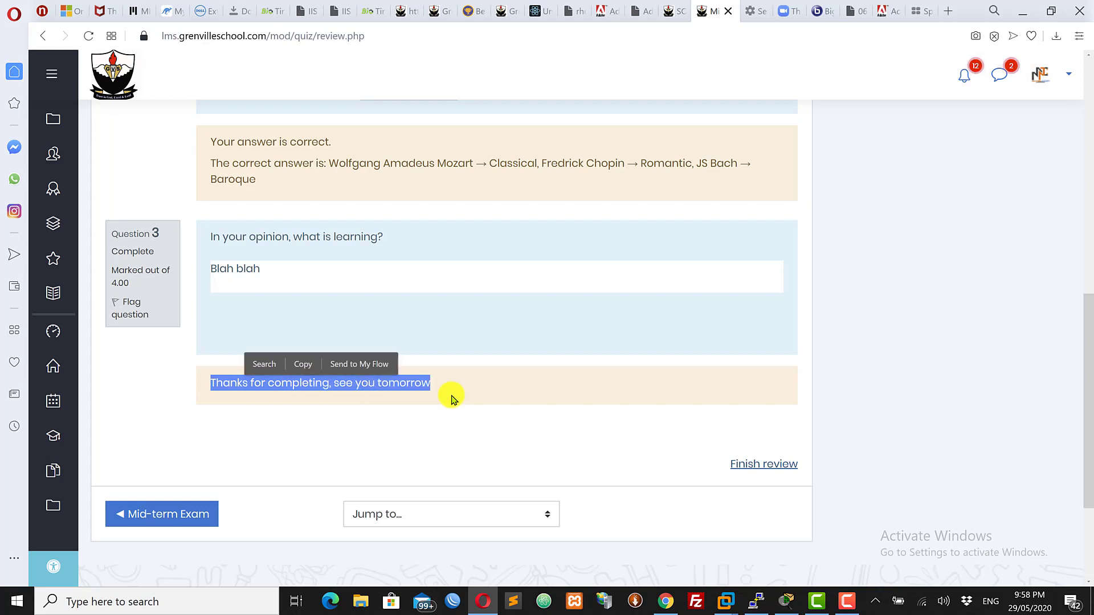
{"action": "left_click", "coordinate": [307, 442]}
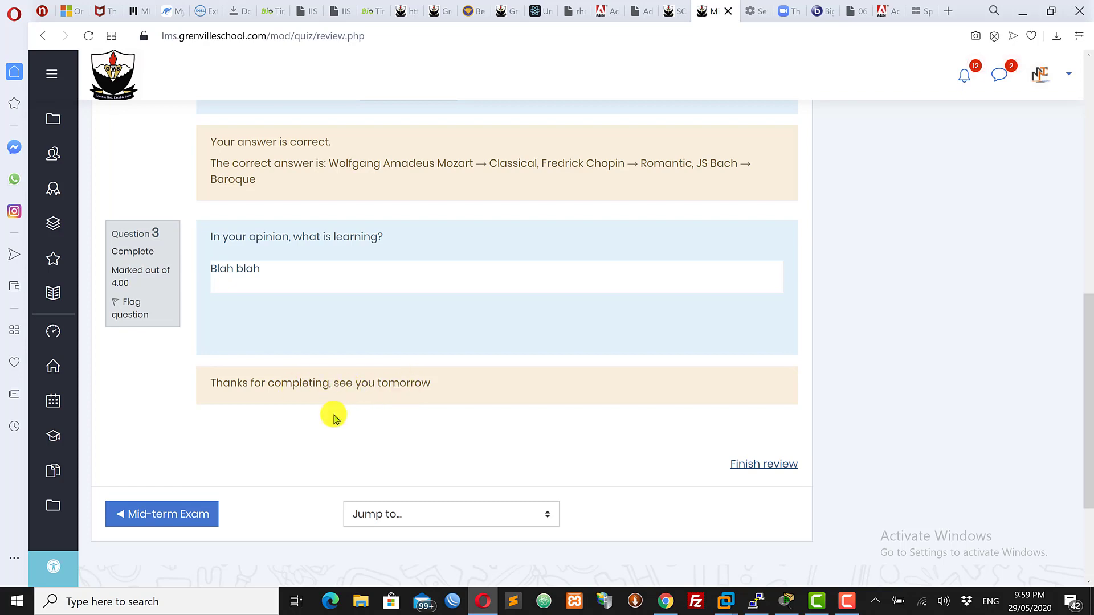
{"action": "left_click_drag", "start_coordinate": [1090, 461], "coordinate": [1085, 490]}
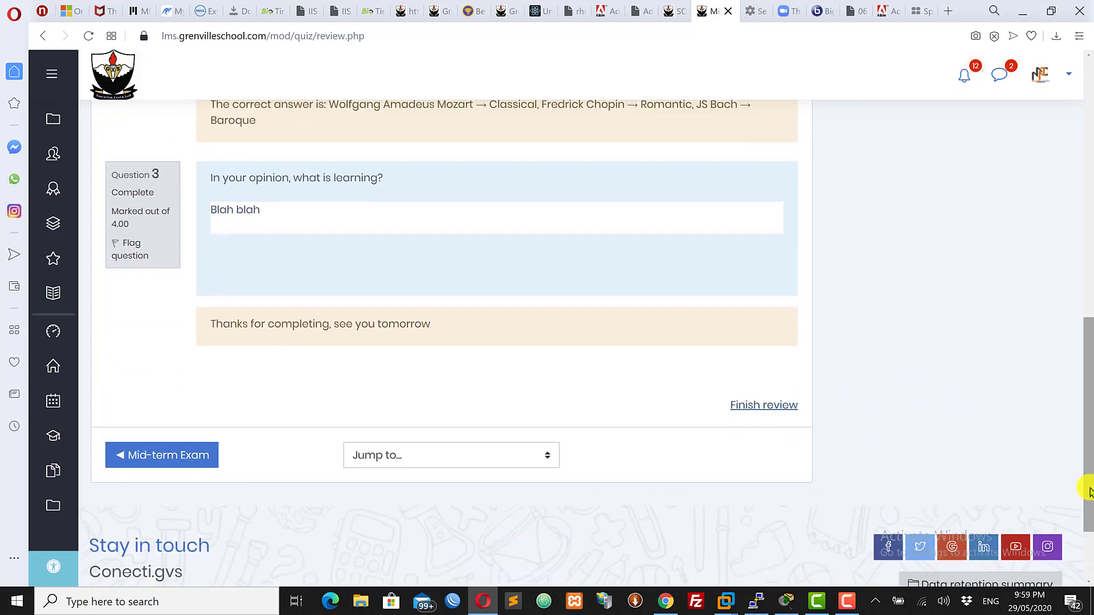
Finish the review and examine the quiz page's summary of previous attempts
{"action": "left_click", "coordinate": [755, 408]}
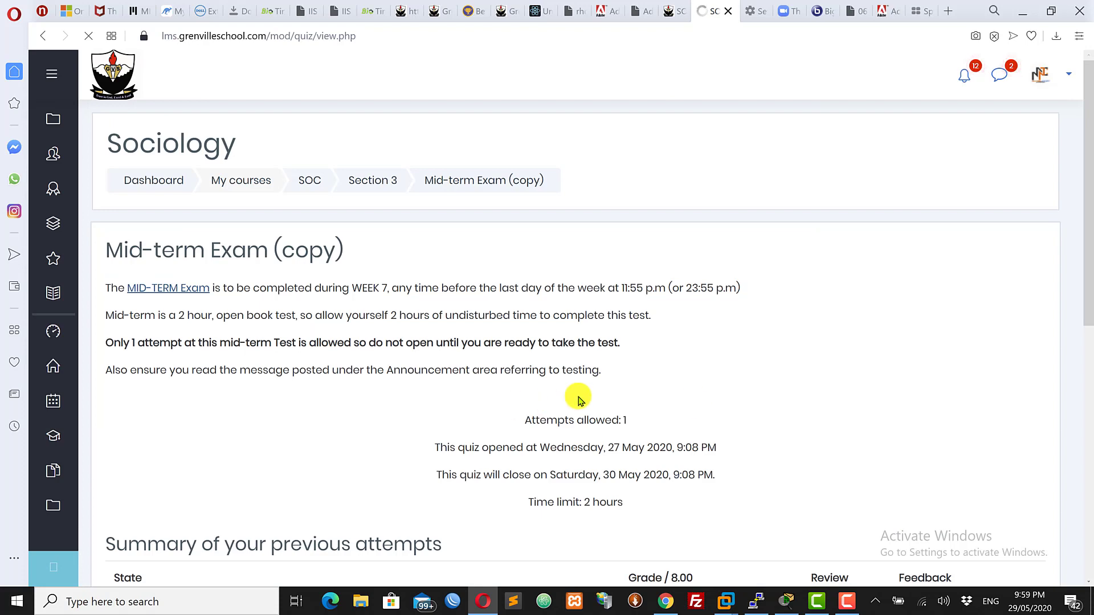
{"action": "scroll", "coordinate": [1087, 338], "scroll_direction": "down", "scroll_amount": 5}
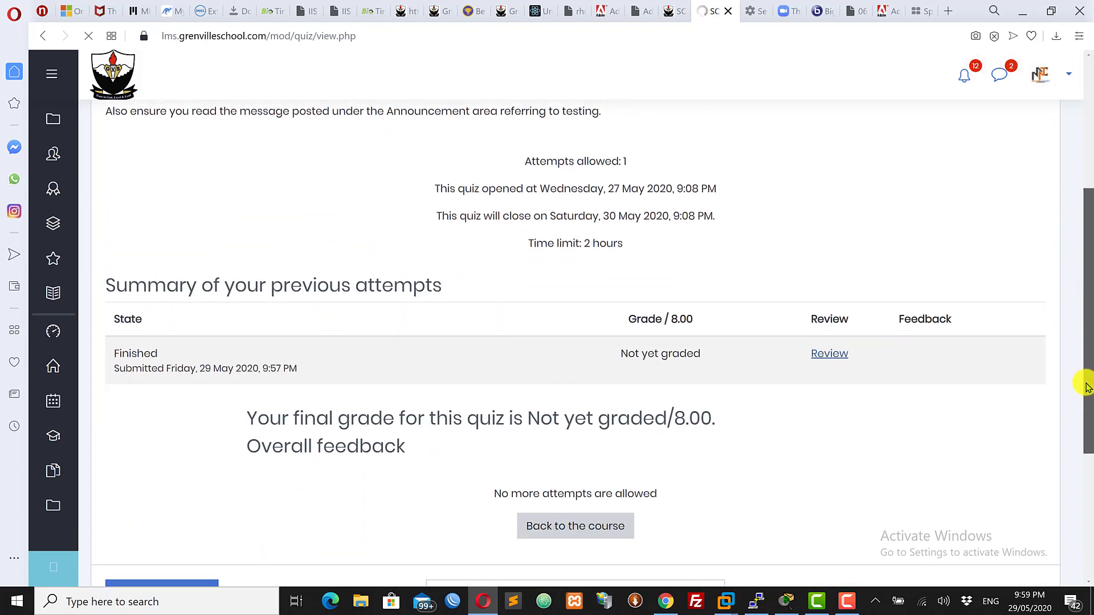
{"action": "scroll", "coordinate": [1087, 388], "scroll_direction": "down", "scroll_amount": 2}
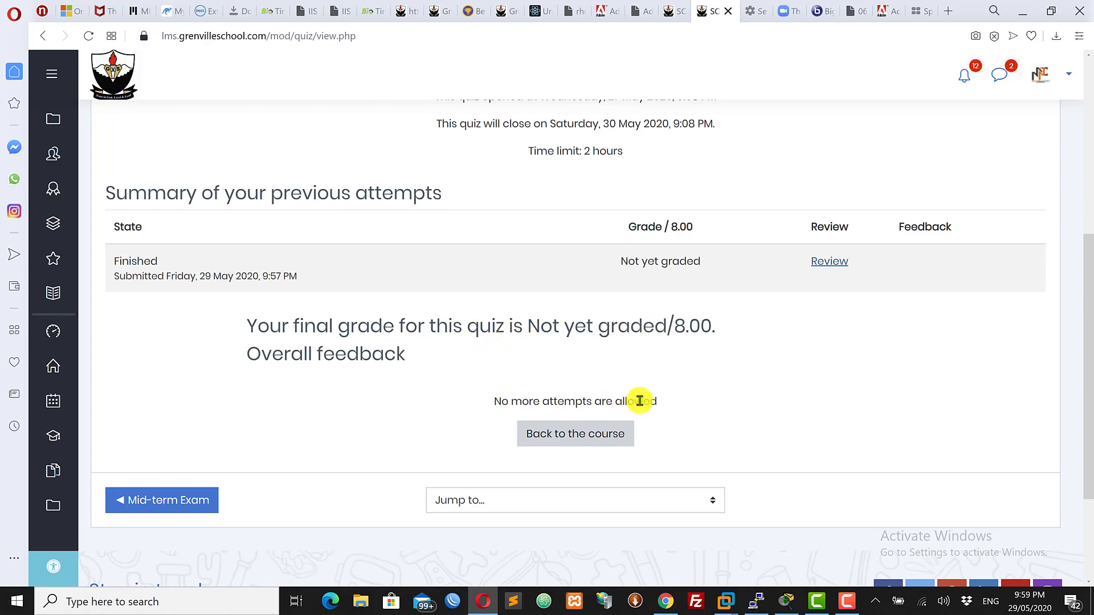
Reopen the attempt review and scroll through the answered questions
{"action": "left_click", "coordinate": [824, 264]}
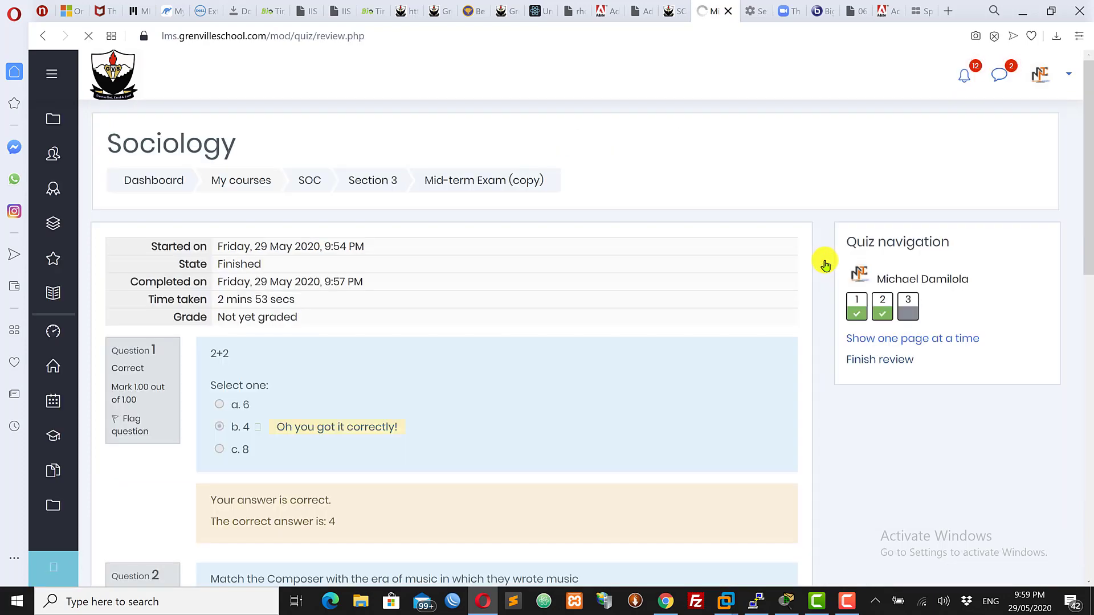
{"action": "left_click_drag", "start_coordinate": [1087, 208], "coordinate": [1088, 342]}
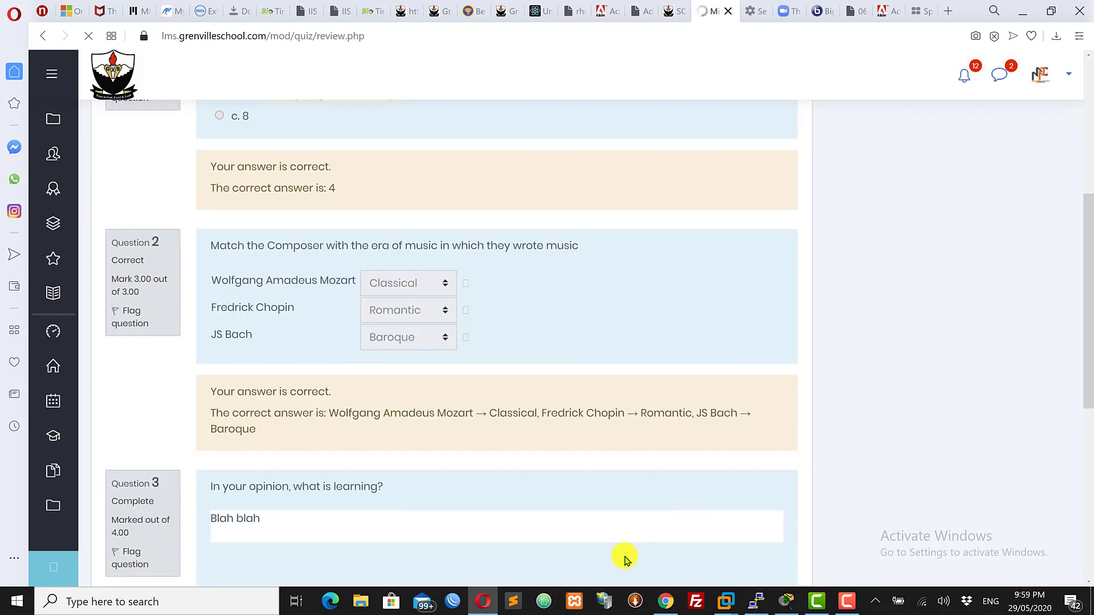
Switch to Chrome showing the quiz editing page and navigate back to the previous page
{"action": "left_click", "coordinate": [664, 601]}
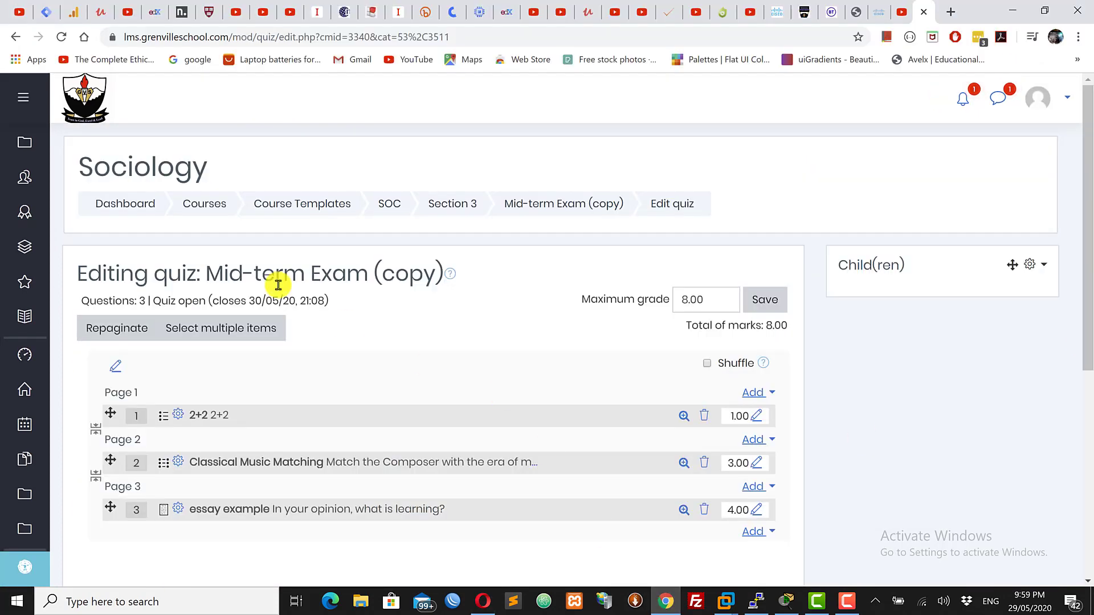
{"action": "left_click", "coordinate": [15, 37]}
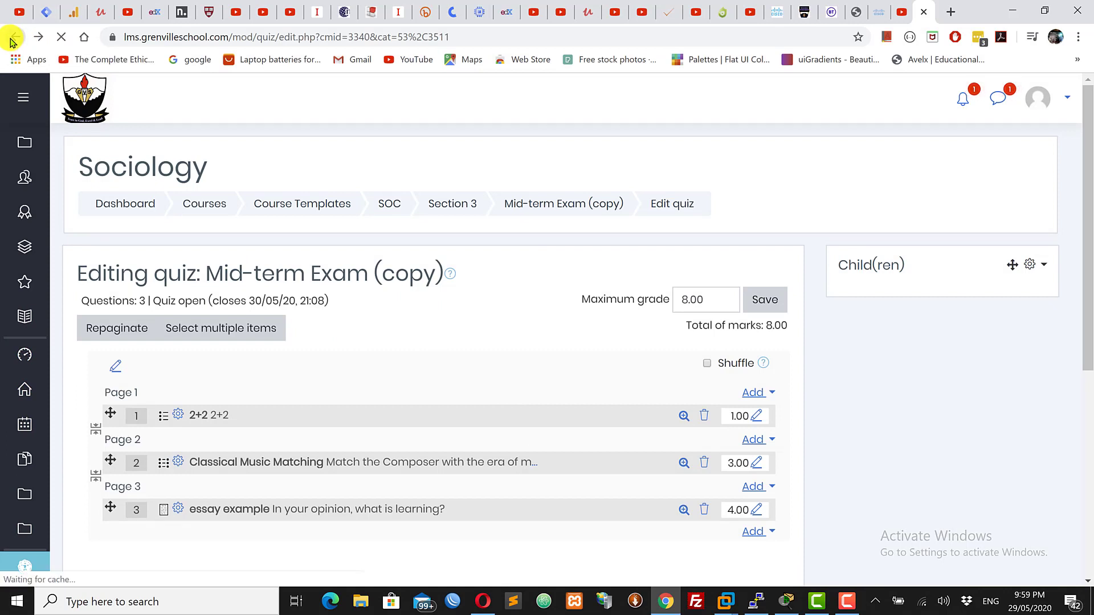